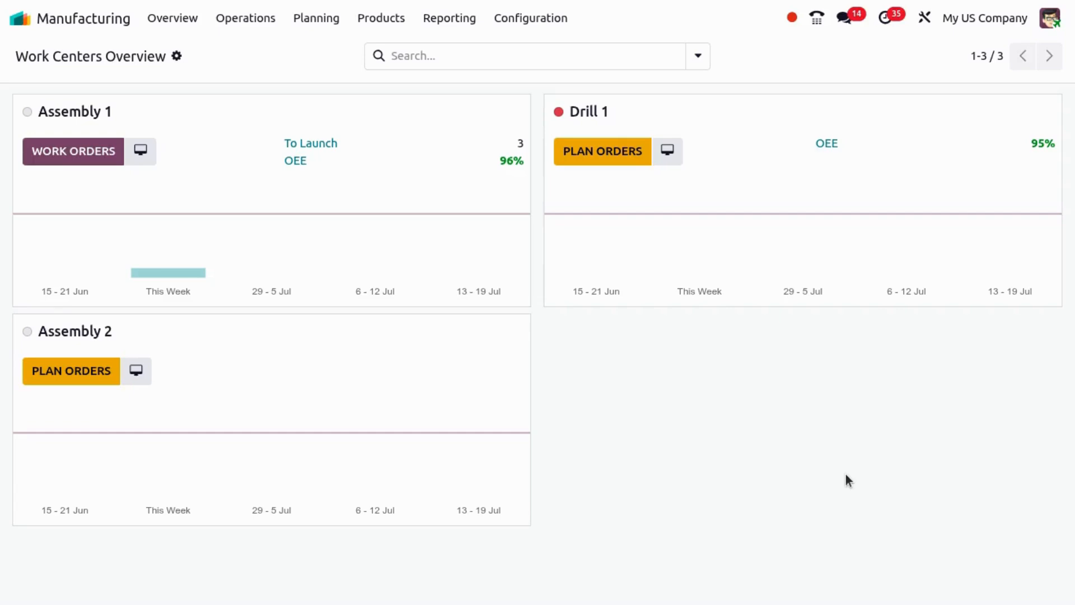
# Add an operation named Finishing with work center Assembly 1 to the [FURN_7023] Wood Panel bill of materials
pyautogui.click(374, 23)
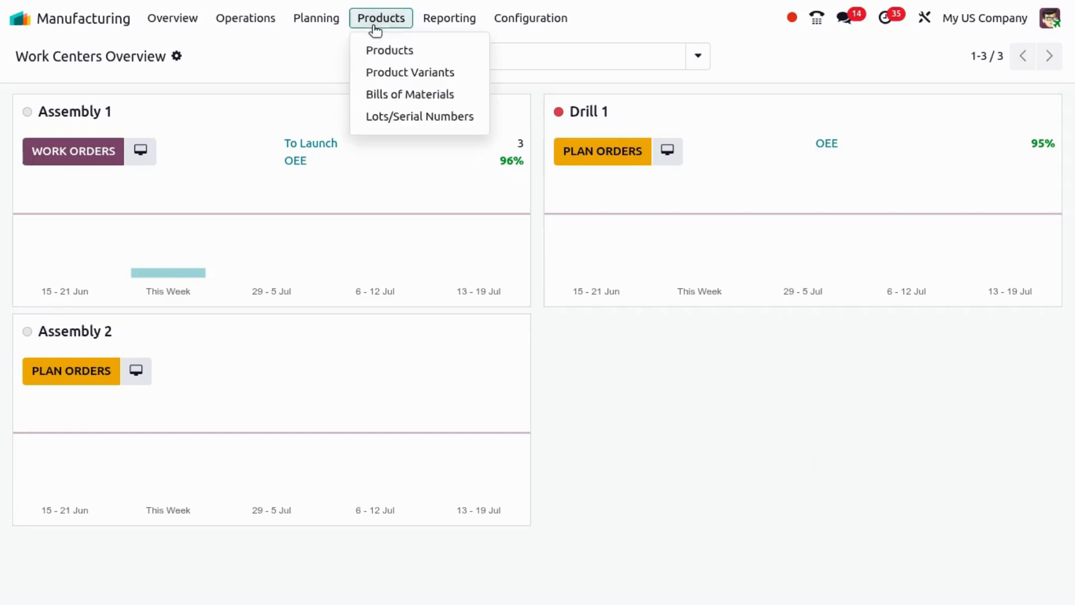
pyautogui.click(394, 94)
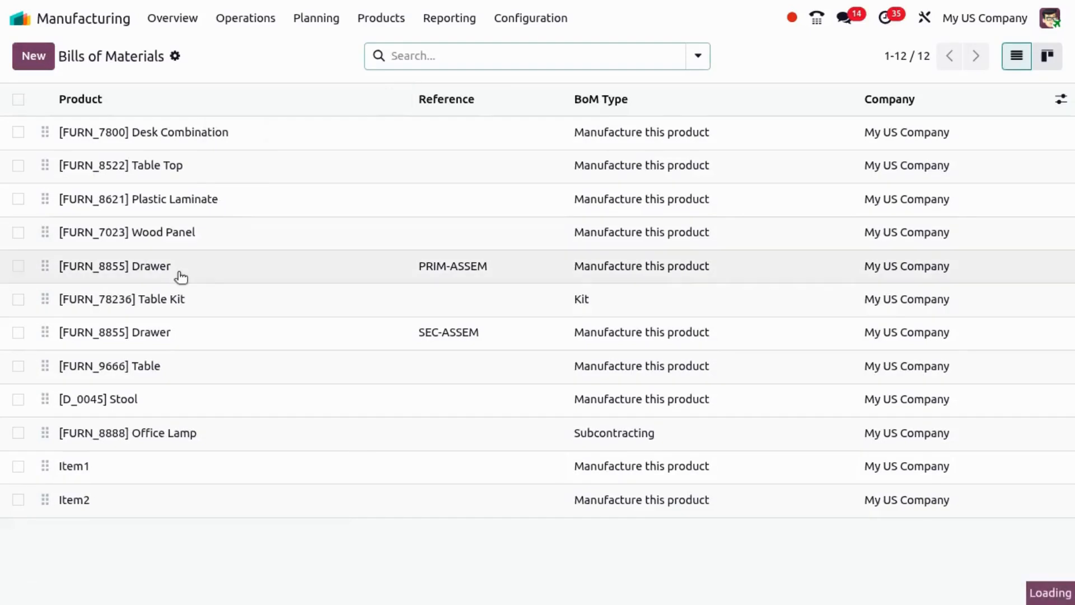
pyautogui.click(239, 242)
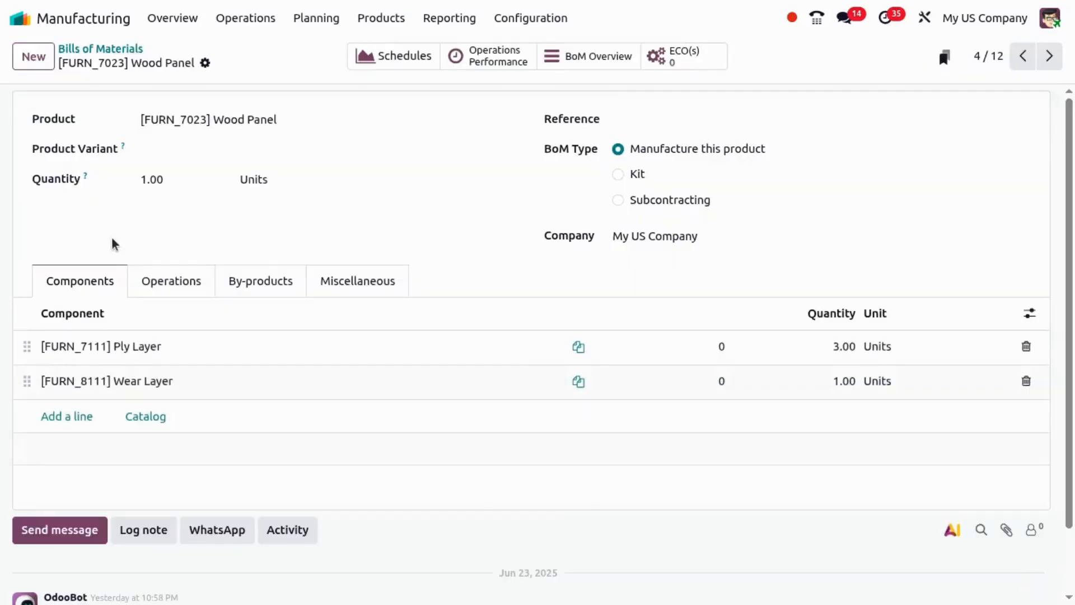
pyautogui.click(175, 291)
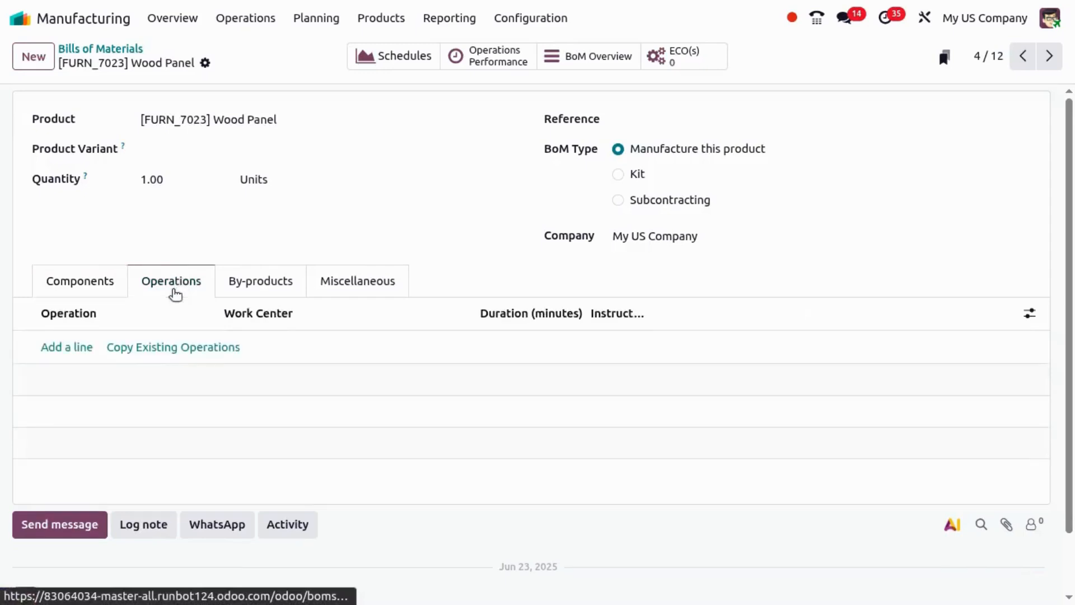
pyautogui.click(67, 346)
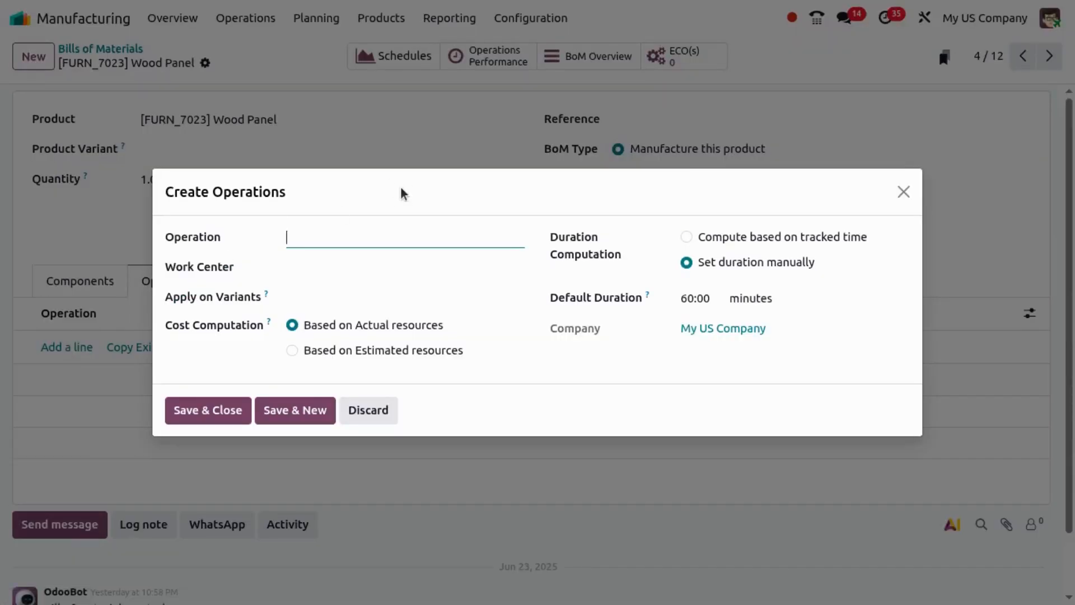
pyautogui.write('Finishing')
pyautogui.click(326, 265)
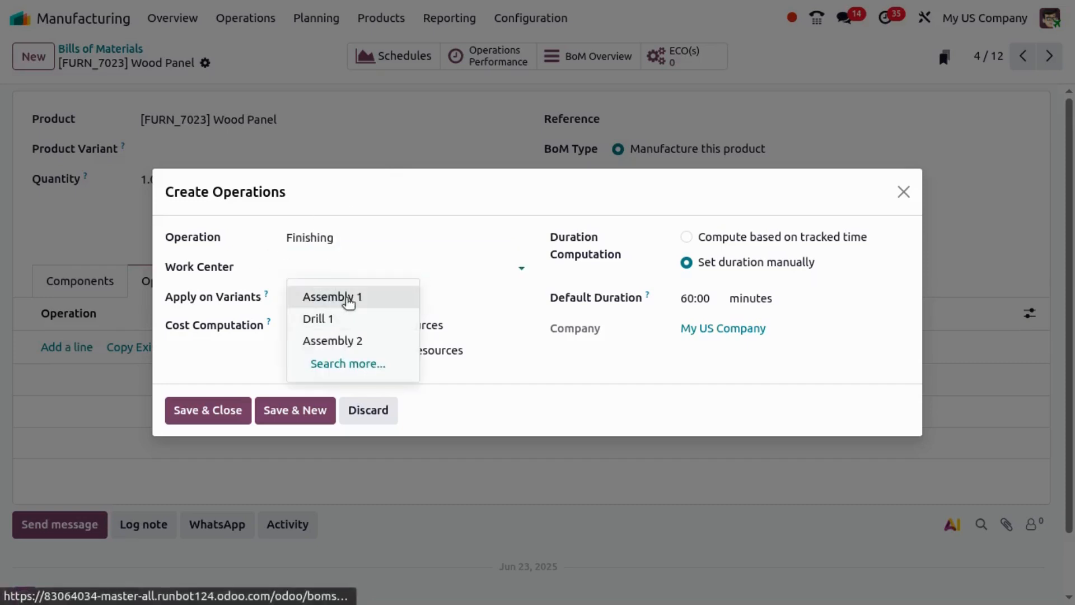
pyautogui.click(347, 299)
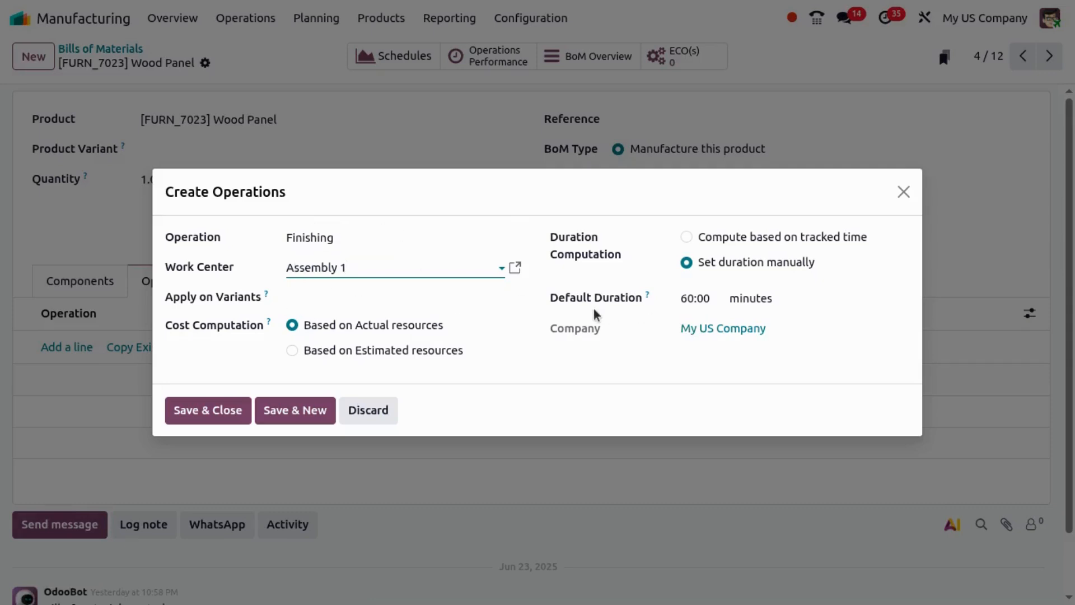
# Check the operation's default duration and the Assembly 1 work center's hourly costs per workcenter and per employee
pyautogui.click(683, 297)
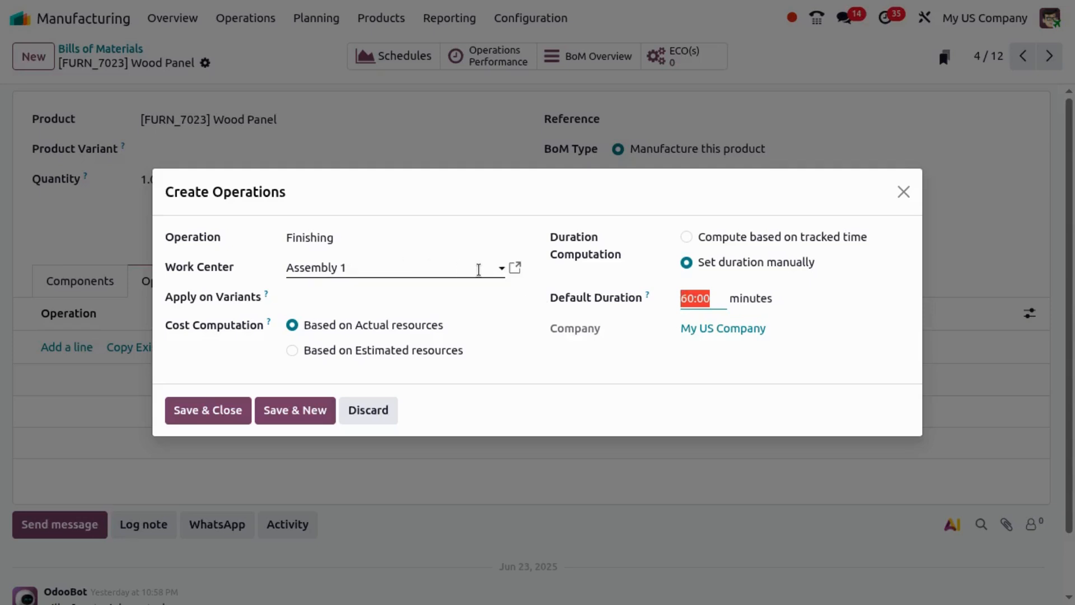
pyautogui.click(514, 267)
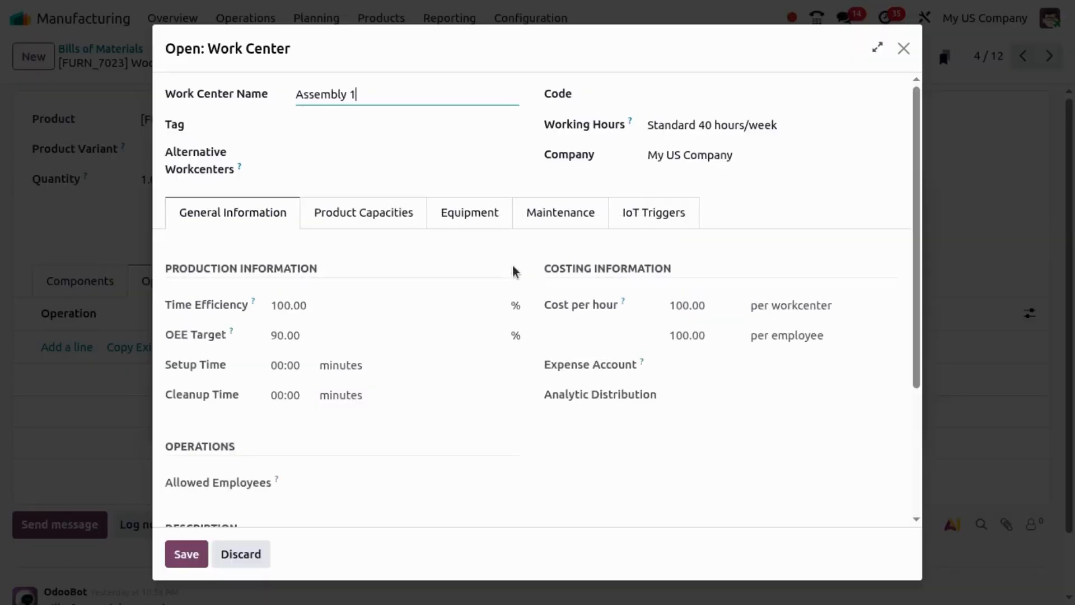
pyautogui.click(687, 305)
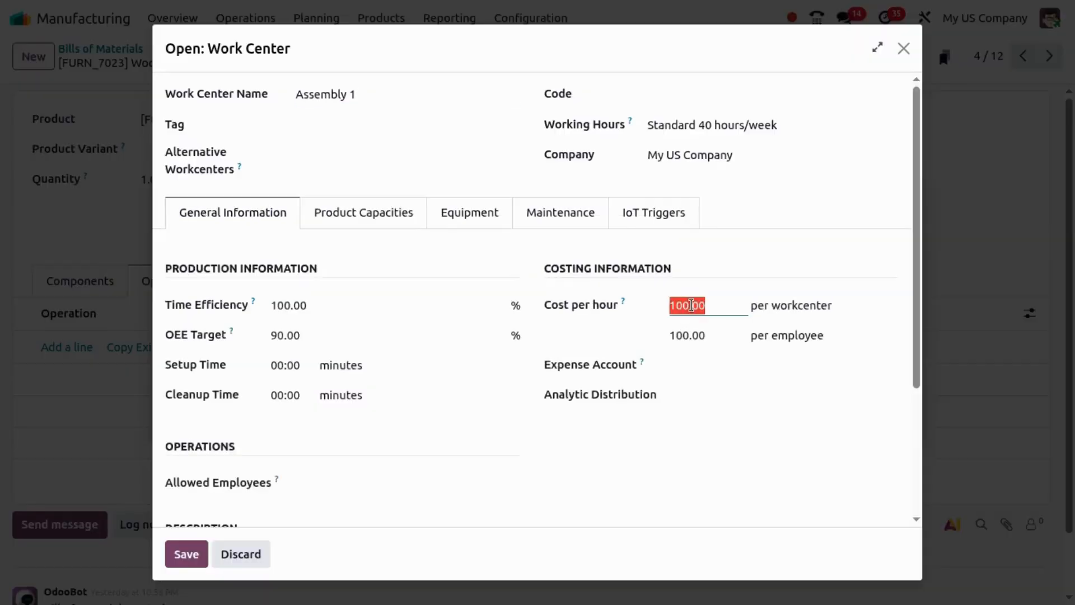
pyautogui.click(686, 335)
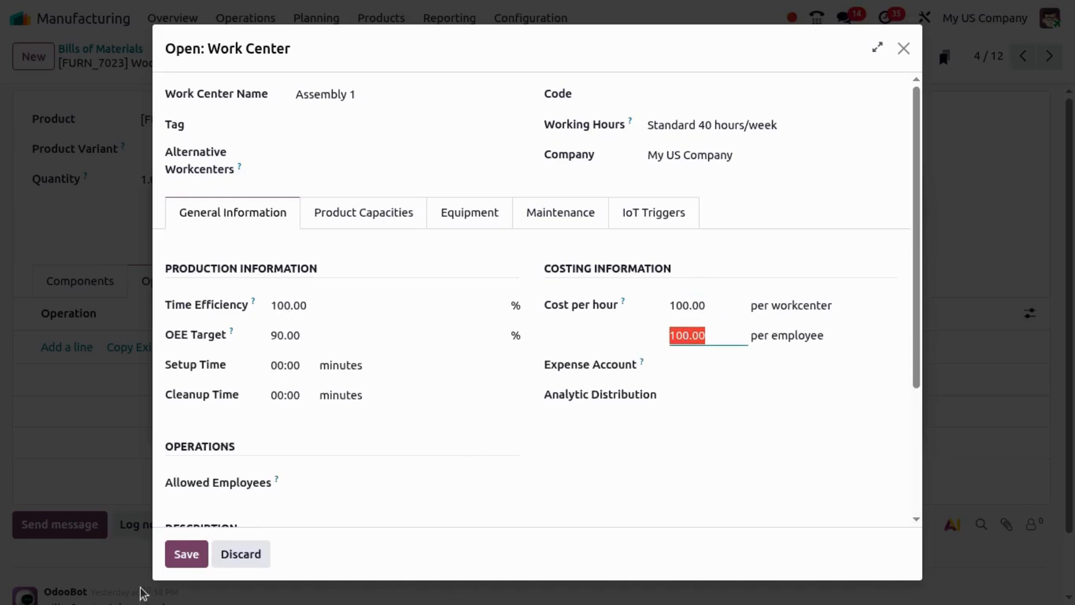
pyautogui.click(184, 554)
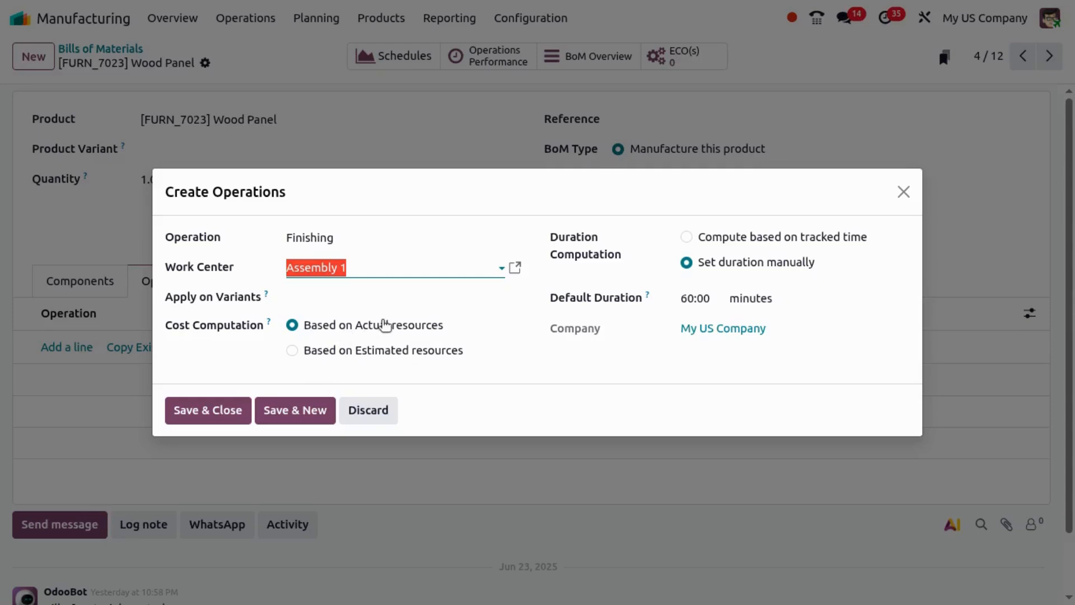
# Save the Finishing operation and the Wood Panel bill of materials
pyautogui.click(200, 408)
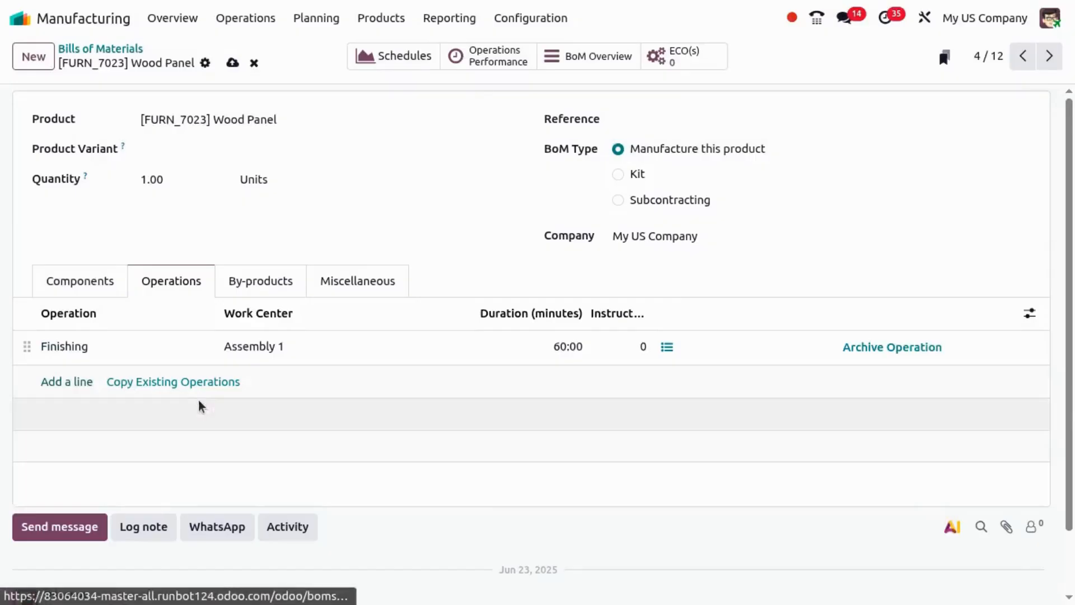
pyautogui.click(232, 62)
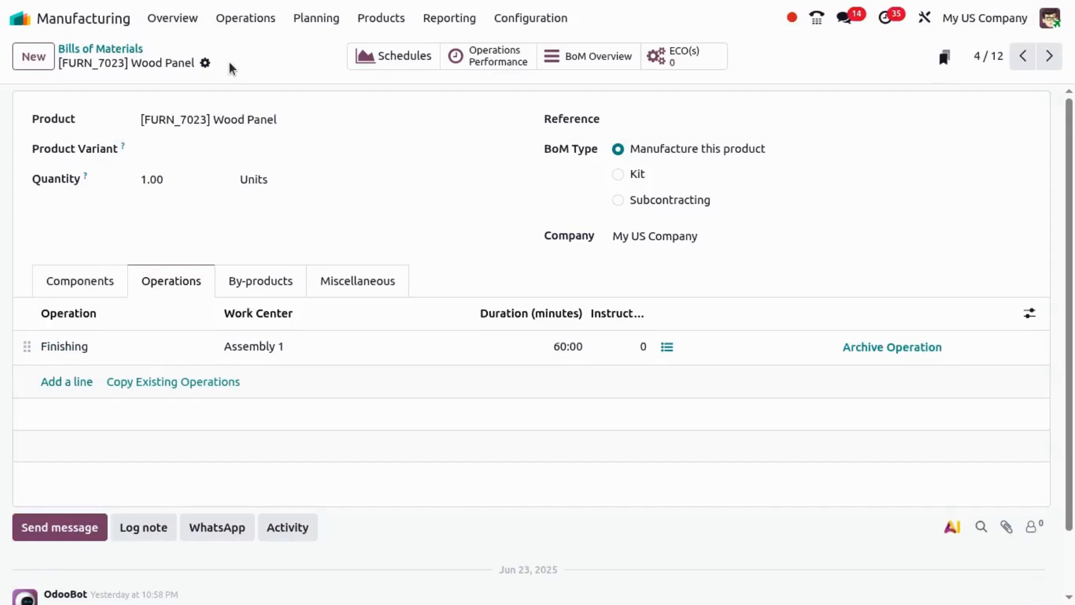
# Create a new manufacturing order using the [FURN_7023] Wood Panel bill of materials
pyautogui.click(231, 20)
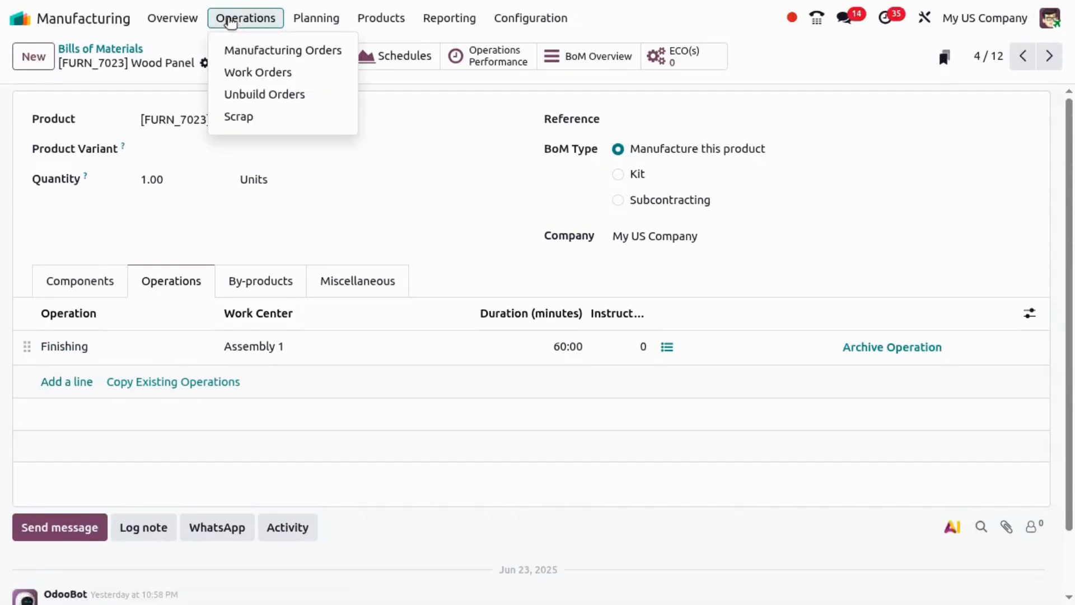
pyautogui.click(254, 49)
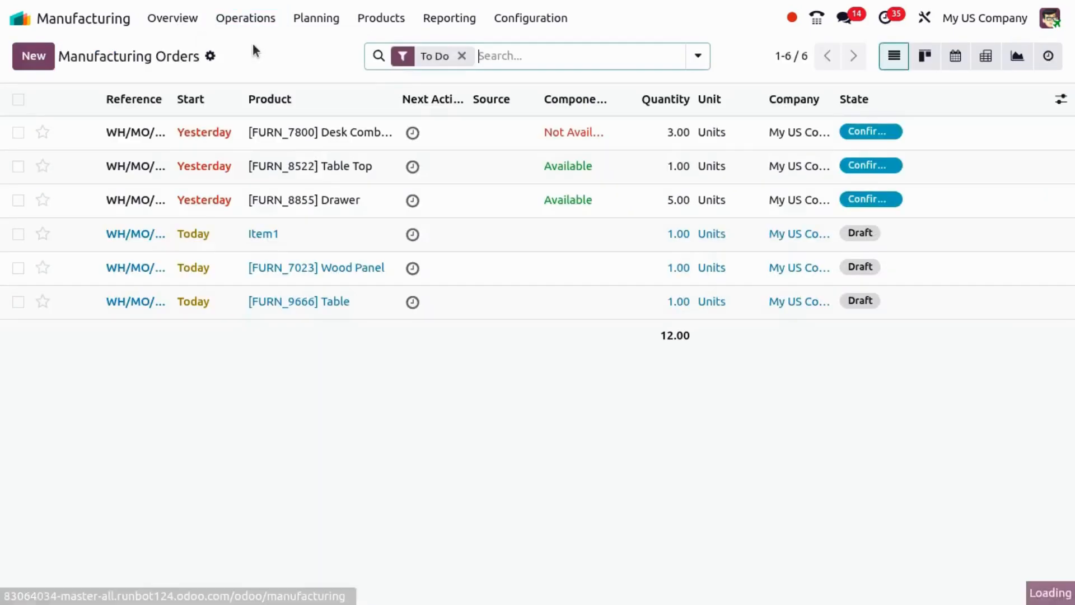
pyautogui.click(19, 58)
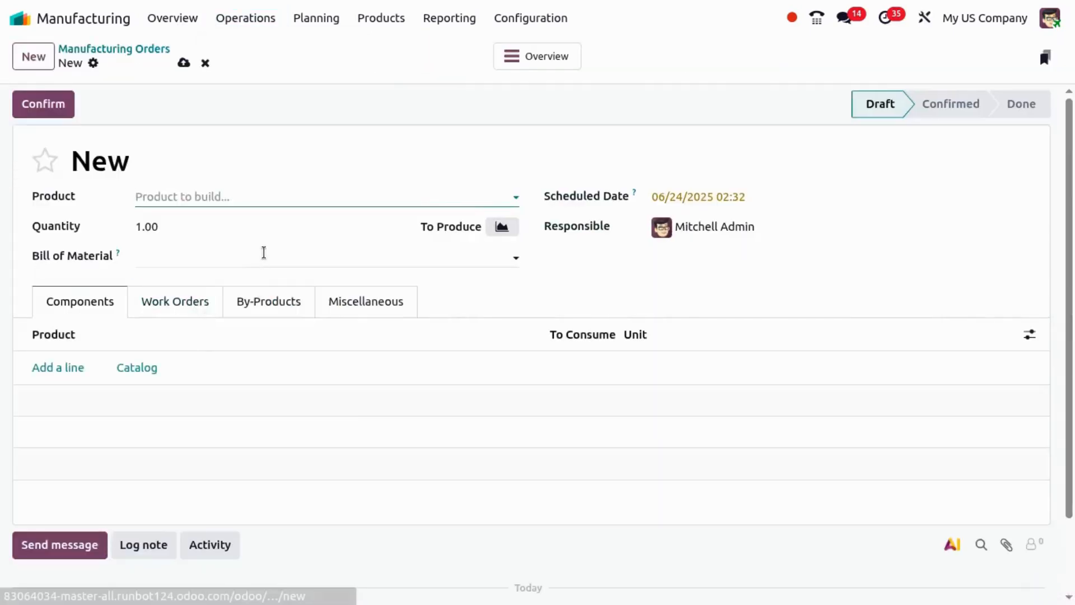
pyautogui.click(264, 252)
pyautogui.write('woo')
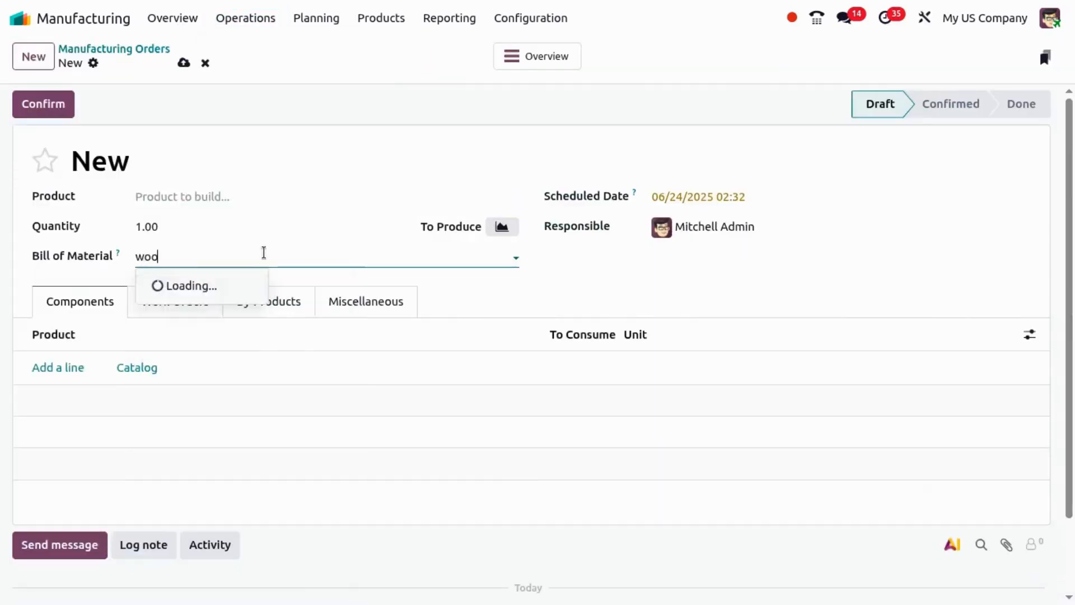
pyautogui.click(244, 286)
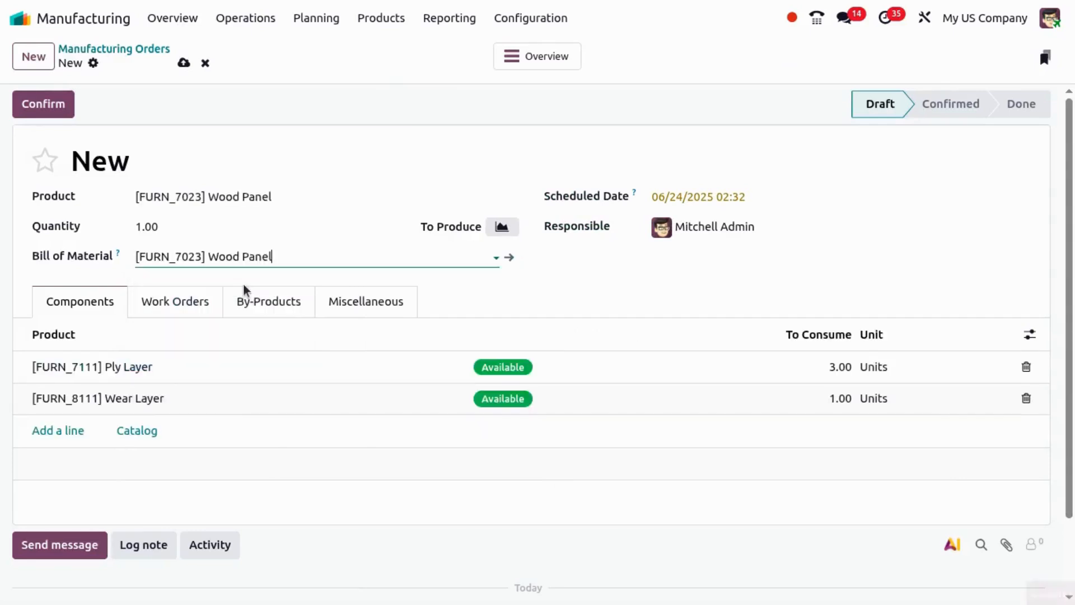
# Review the new order's work orders, then save, confirm and start the Wood Panel manufacturing order
pyautogui.click(161, 314)
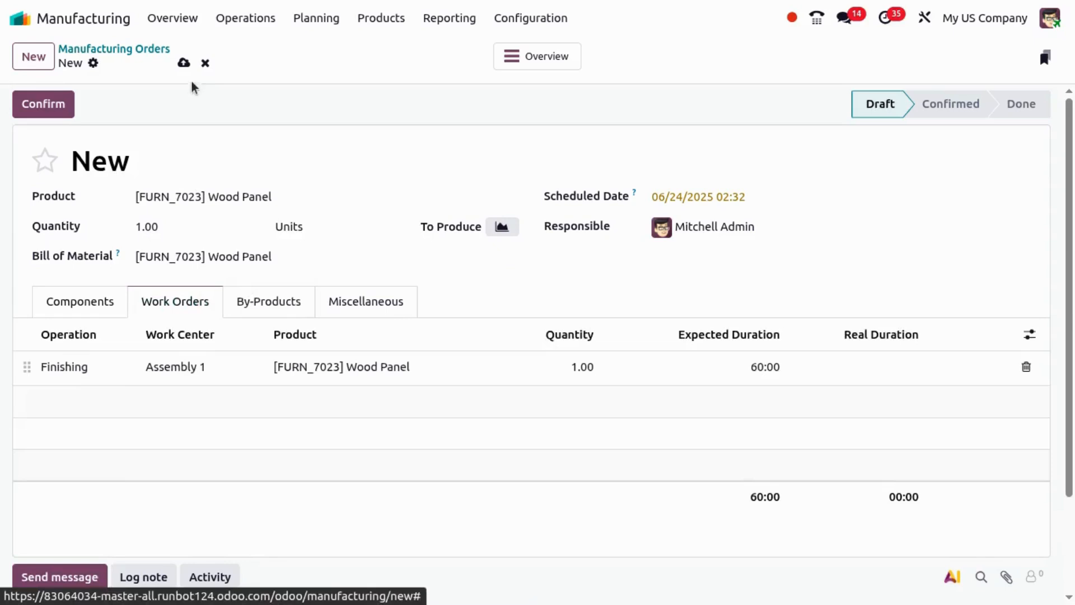
pyautogui.click(183, 63)
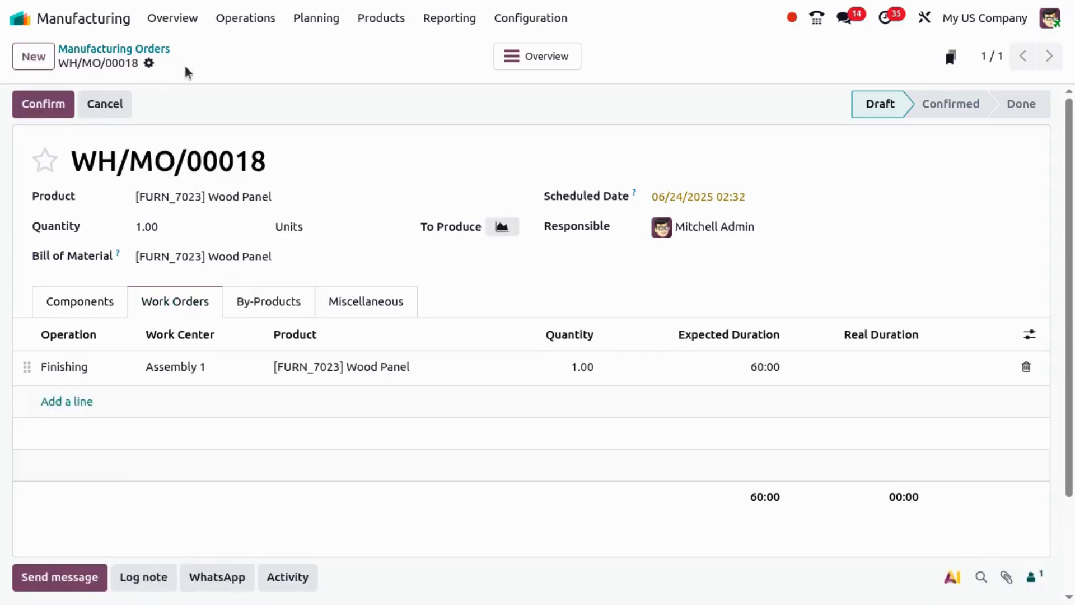
pyautogui.click(51, 105)
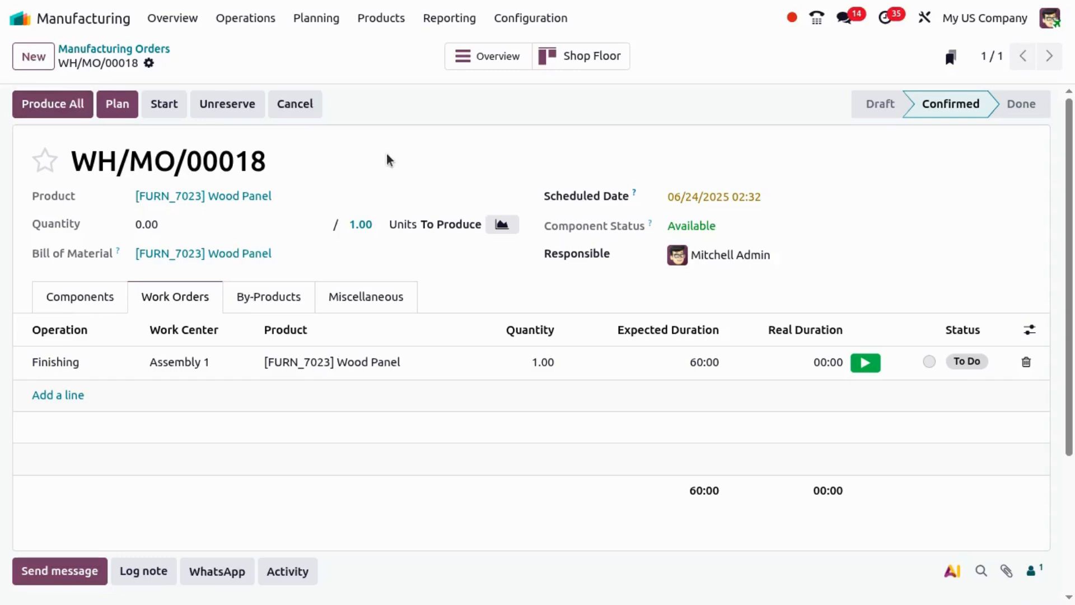
pyautogui.click(164, 106)
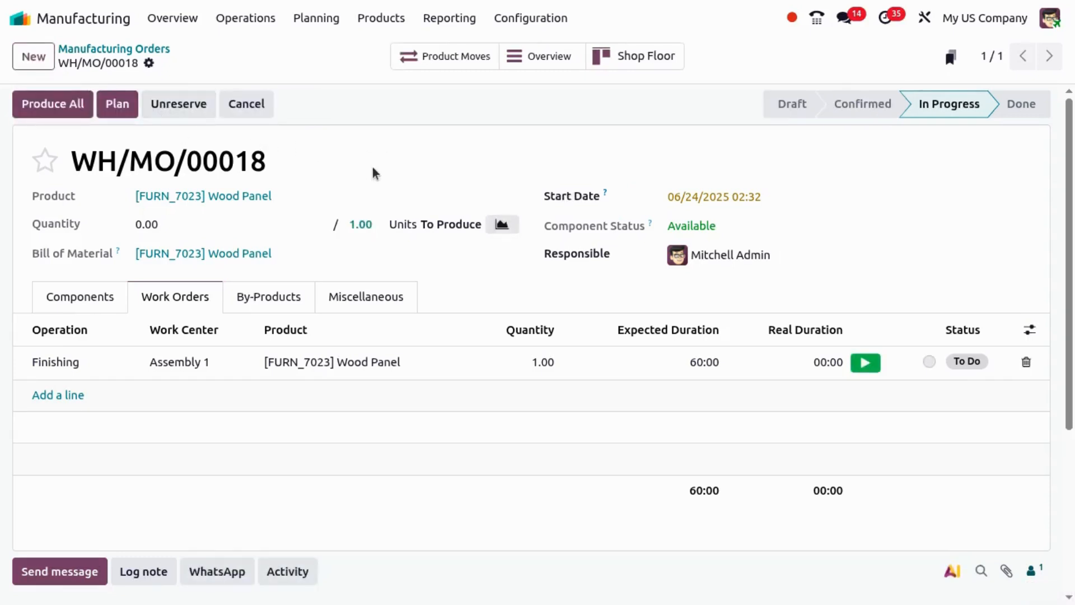
# Run the Finishing work order at Assembly 1 on the Shop Floor, stop its timer and close its production
pyautogui.click(641, 54)
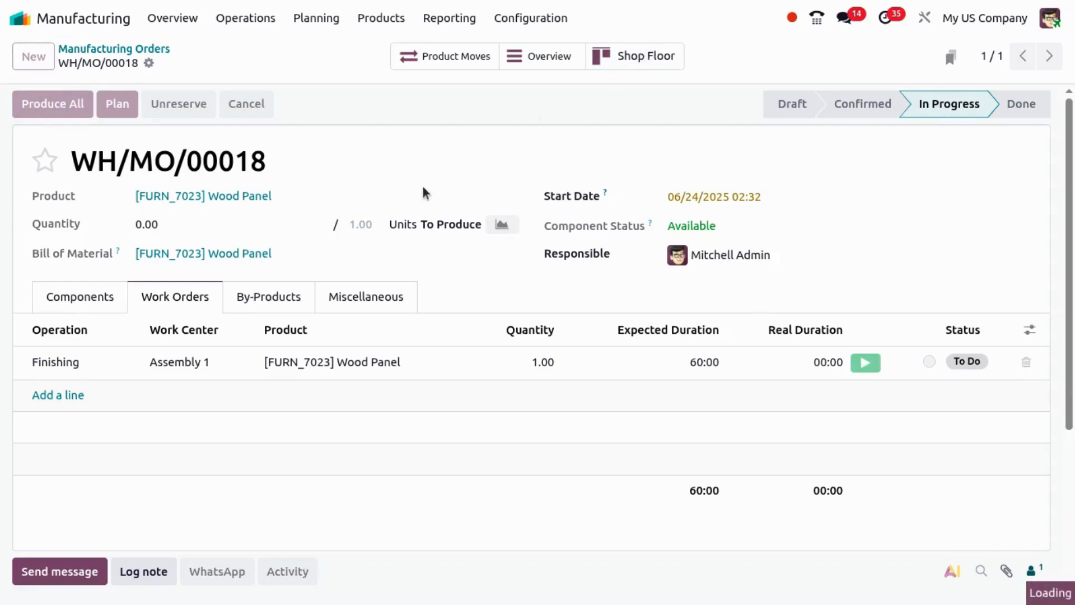
pyautogui.click(276, 29)
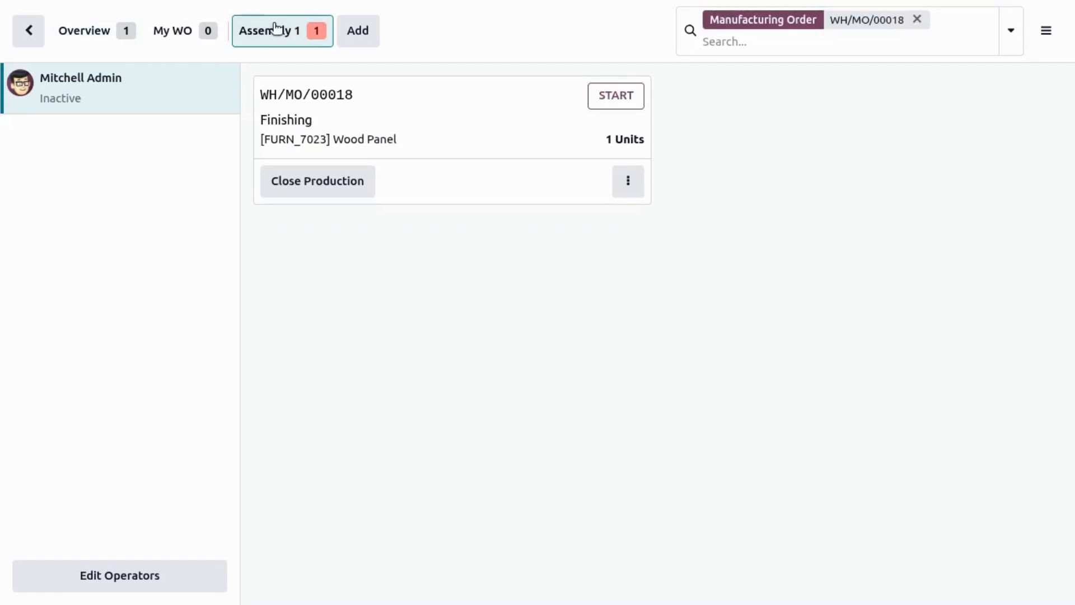
pyautogui.click(599, 94)
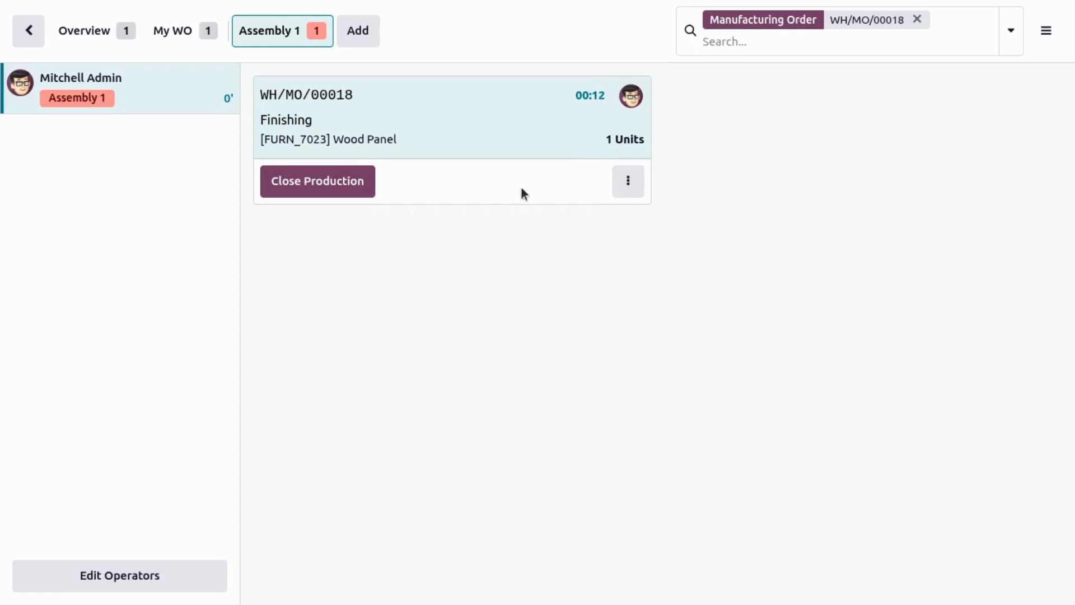
pyautogui.click(532, 121)
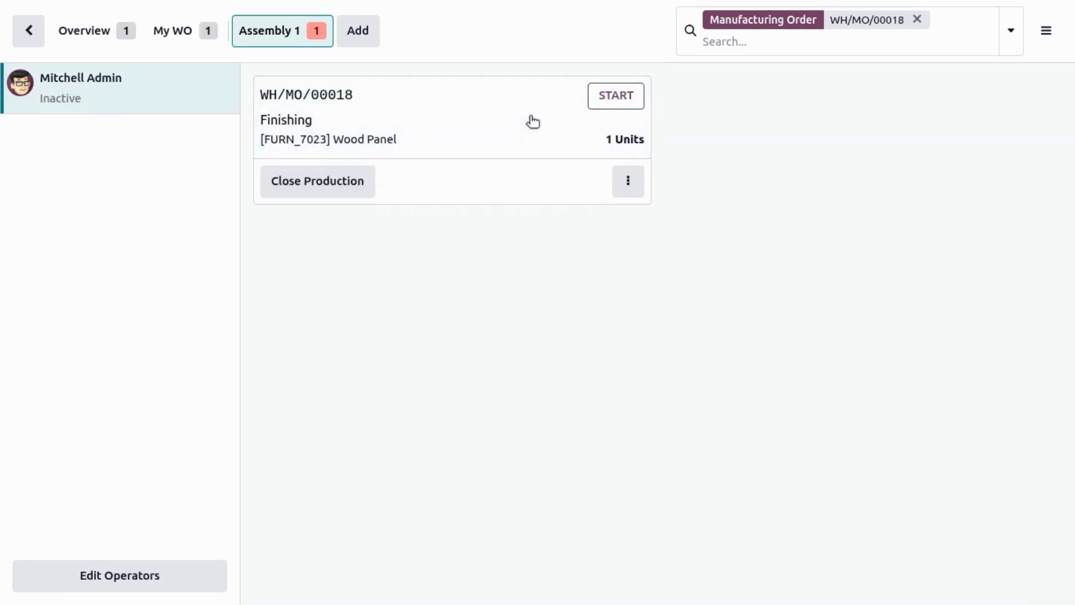
pyautogui.click(345, 183)
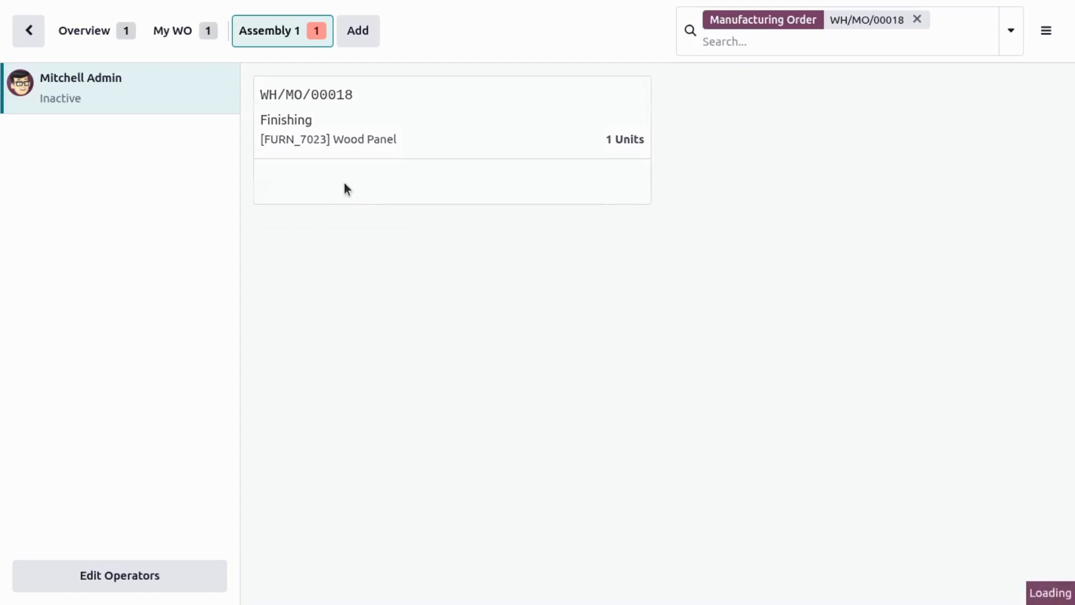
# Examine the manufacturing order's overview for the work center and employee costs of the Finishing operation
pyautogui.click(26, 31)
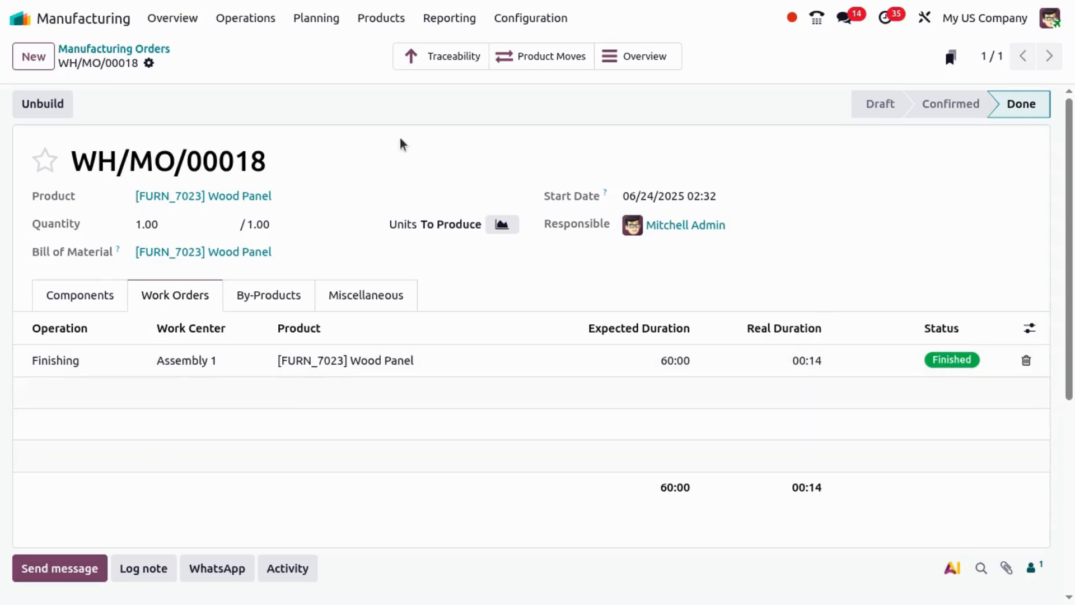
pyautogui.click(610, 58)
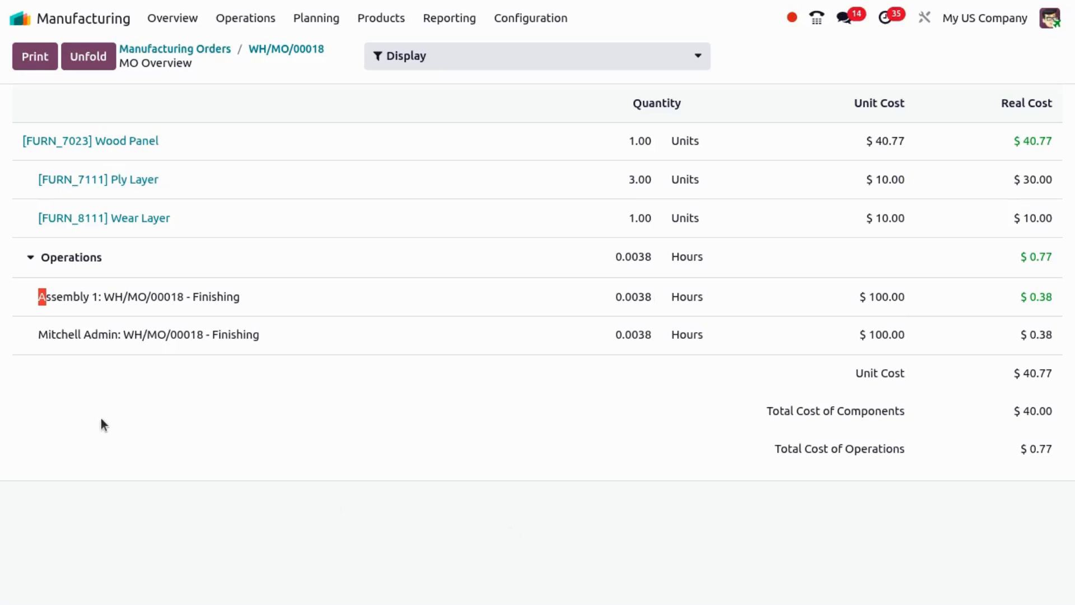
pyautogui.tripleClick(96, 337)
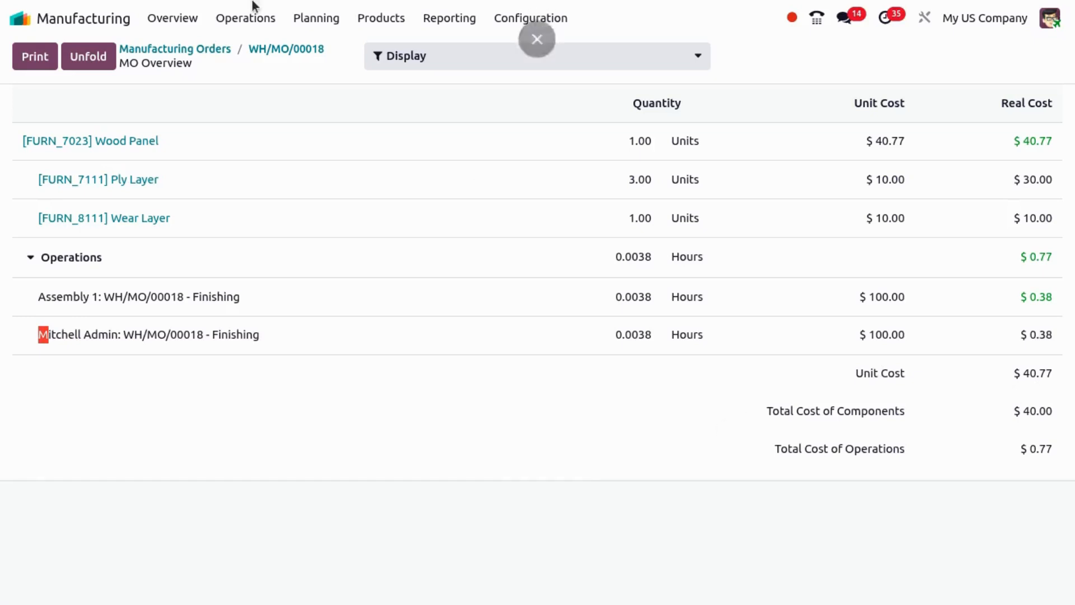
# Set the Finishing operation's cost computation to Based on Estimated resources in the [FURN_7023] Wood Panel bill of materials
pyautogui.click(391, 22)
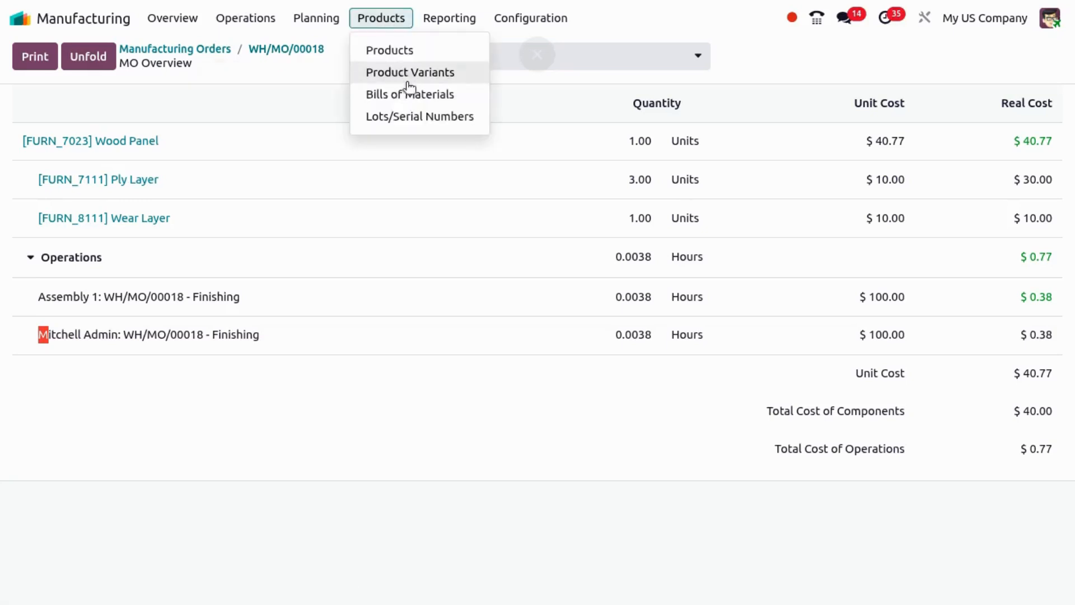
pyautogui.click(410, 93)
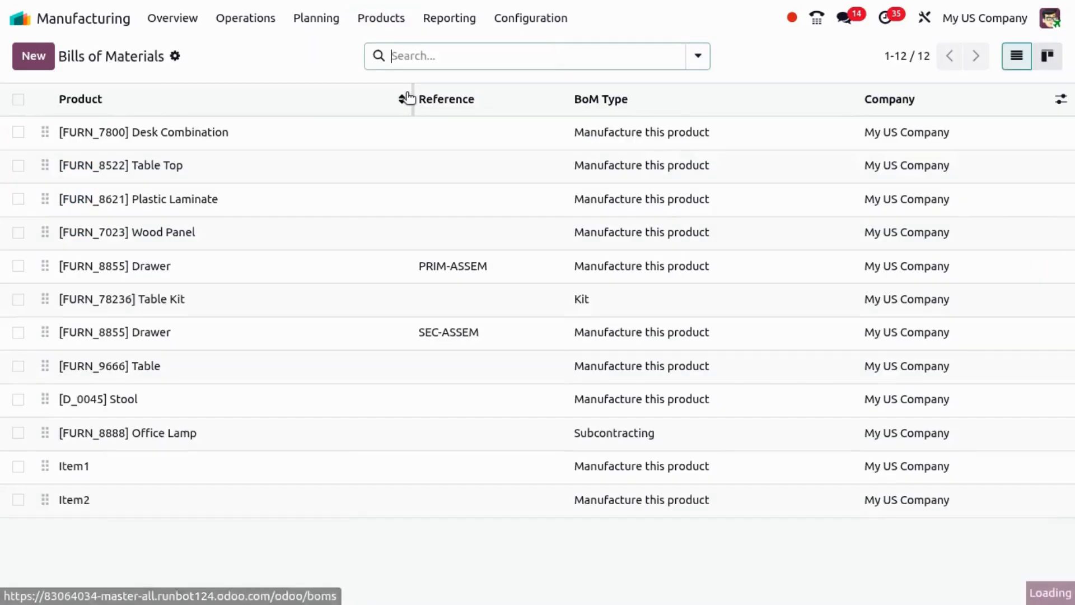
pyautogui.click(221, 239)
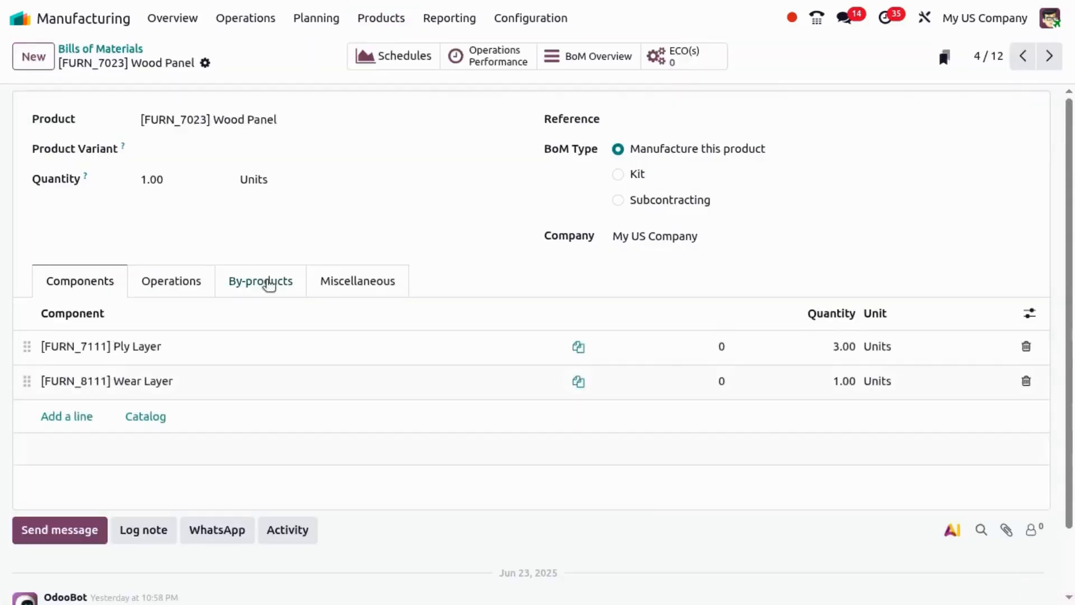
pyautogui.click(179, 294)
pyautogui.click(178, 346)
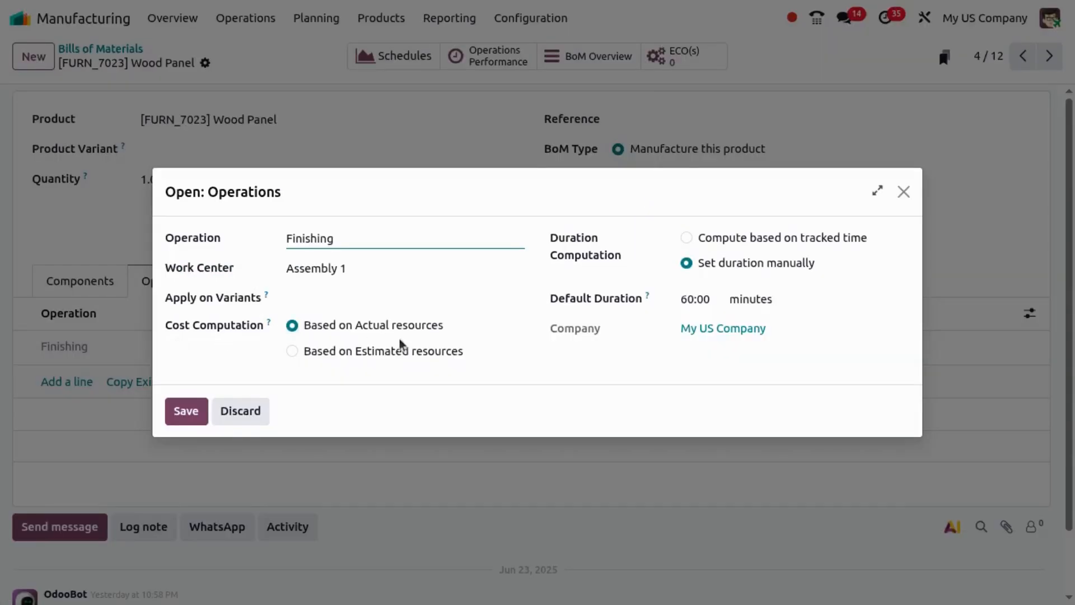
pyautogui.click(369, 352)
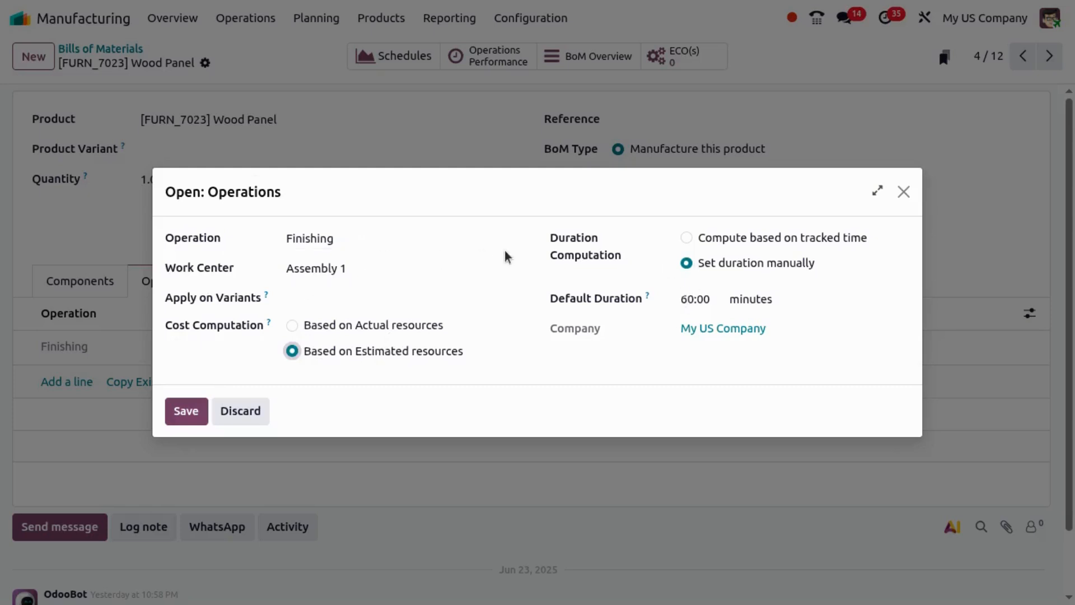
# Review the Assembly 1 work center's costing information, then save the Finishing operation and the Wood Panel bill of materials
pyautogui.click(515, 269)
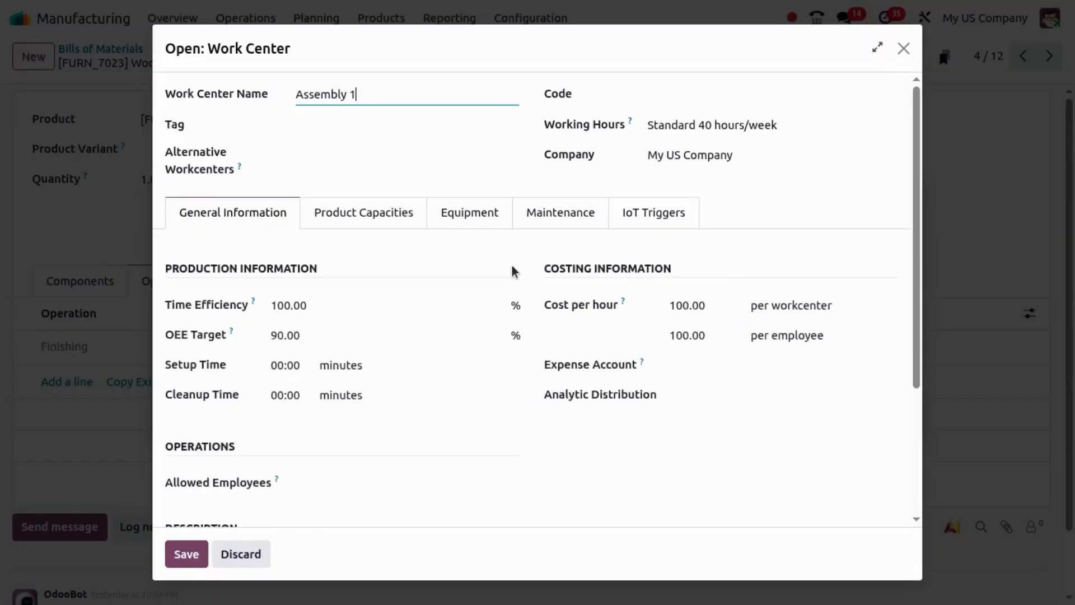
pyautogui.click(196, 554)
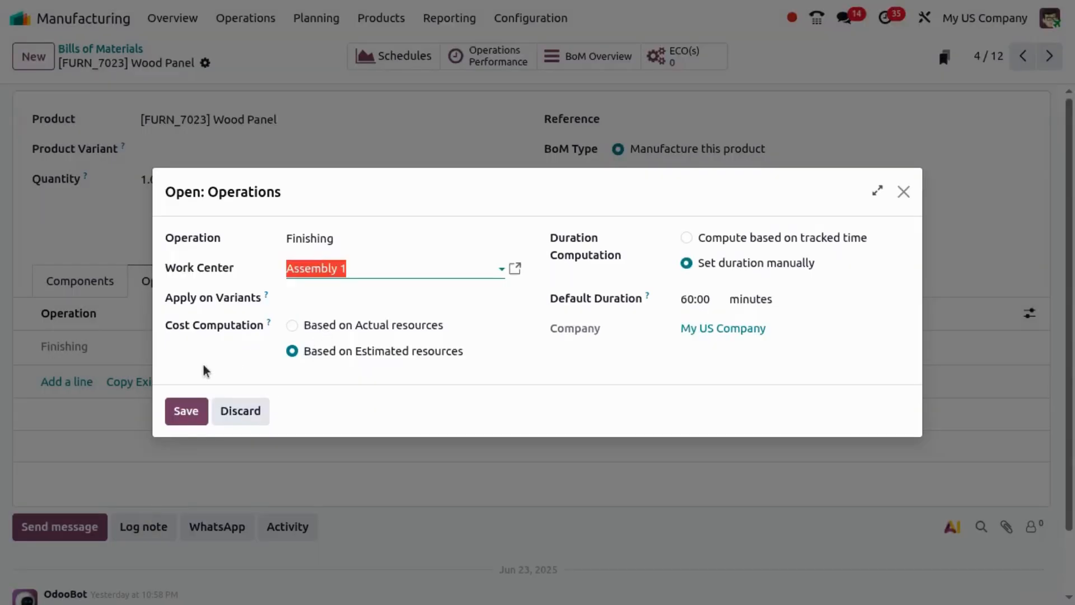
pyautogui.click(191, 414)
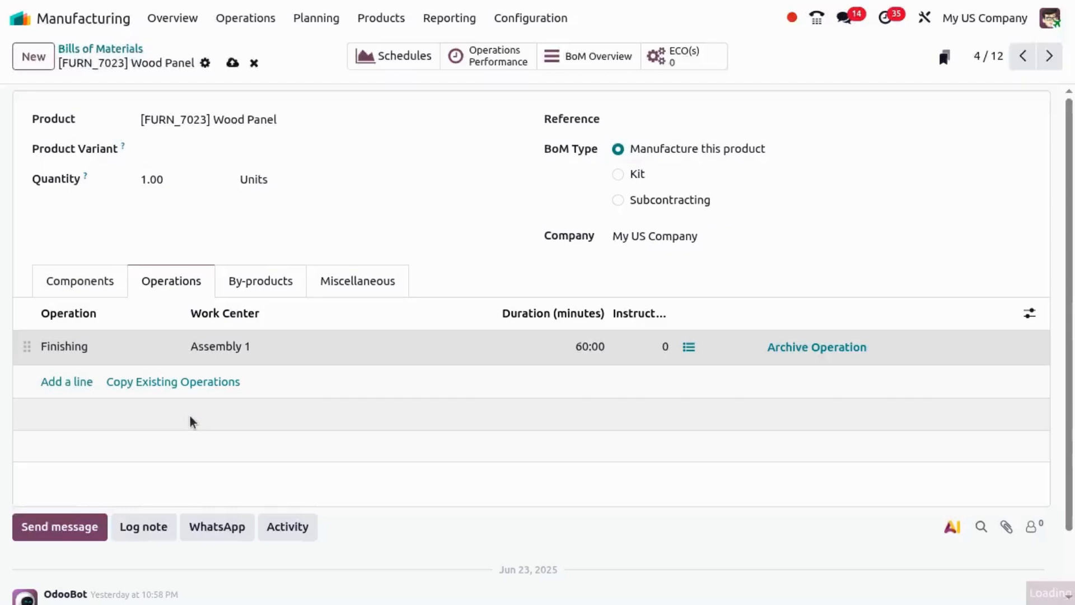
pyautogui.click(232, 63)
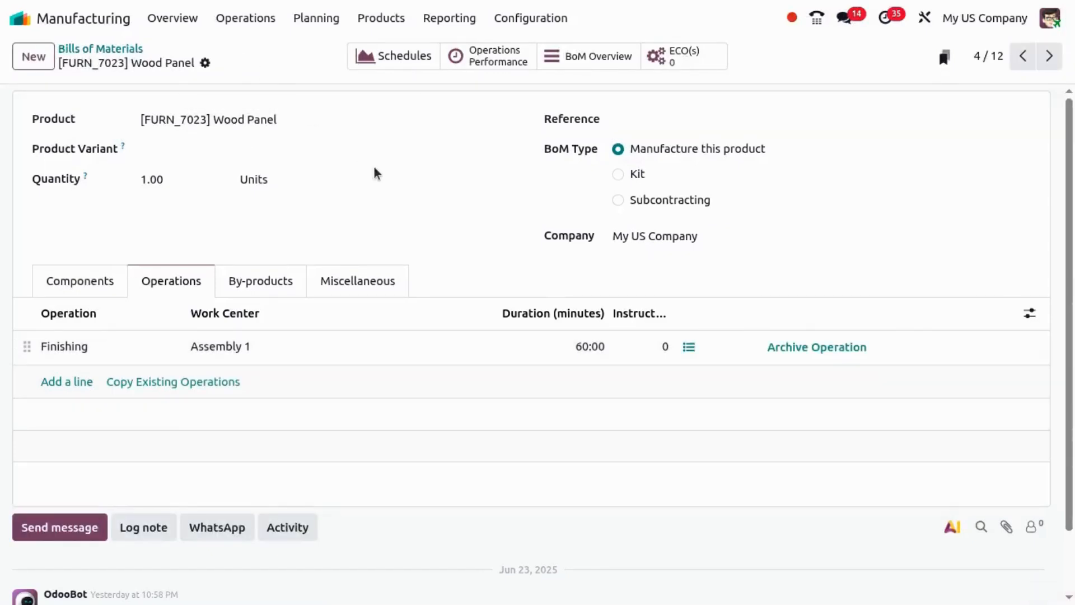
# Create and save a new manufacturing order using the [FURN_7023] Wood Panel bill of materials
pyautogui.click(192, 27)
pyautogui.click(235, 26)
pyautogui.click(254, 49)
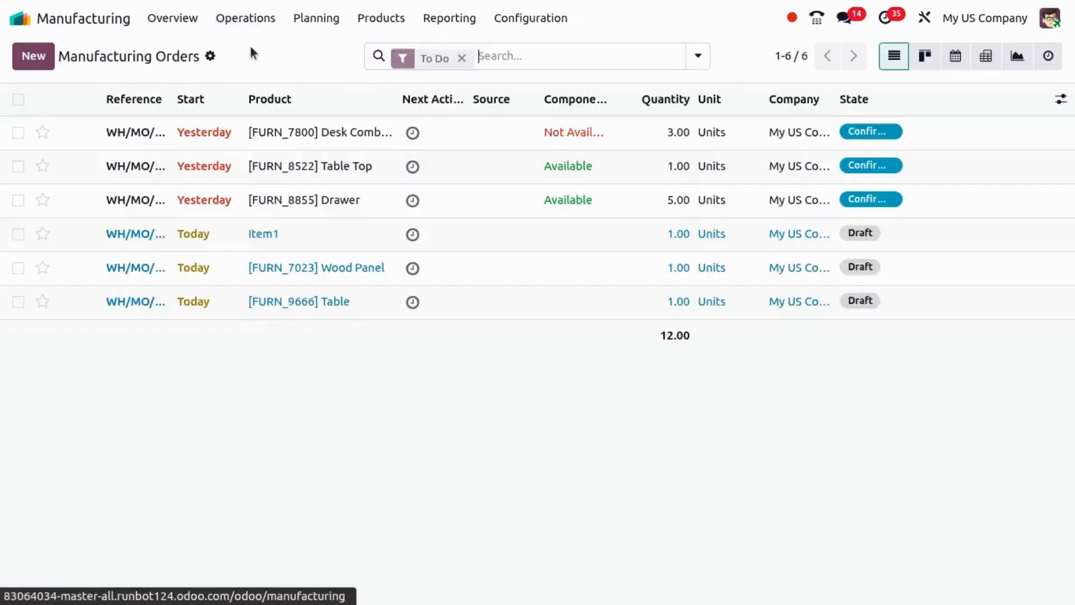
pyautogui.click(33, 56)
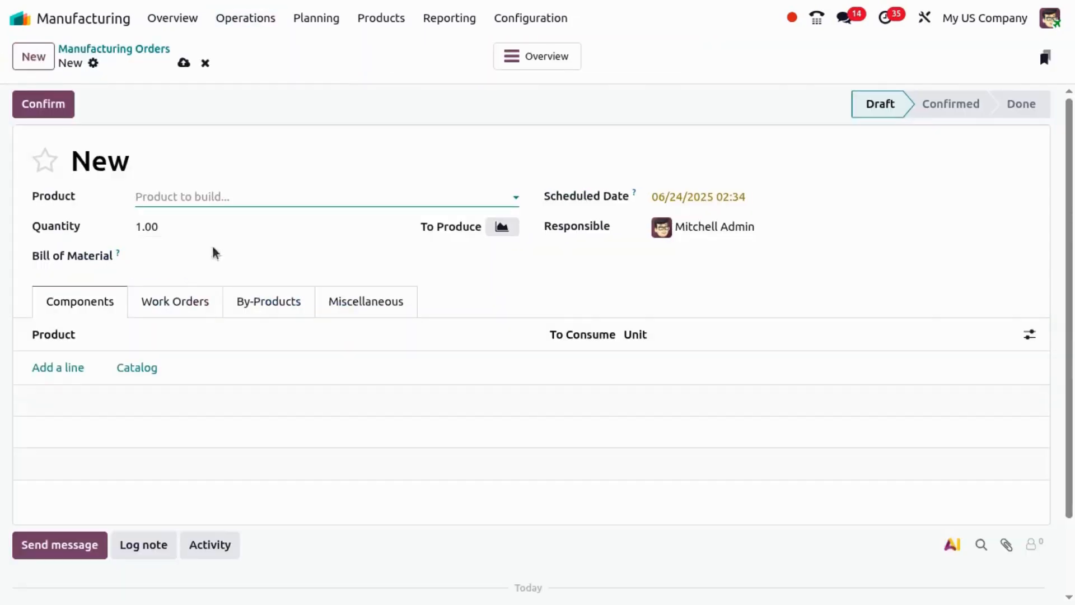
pyautogui.click(210, 256)
pyautogui.write('woo')
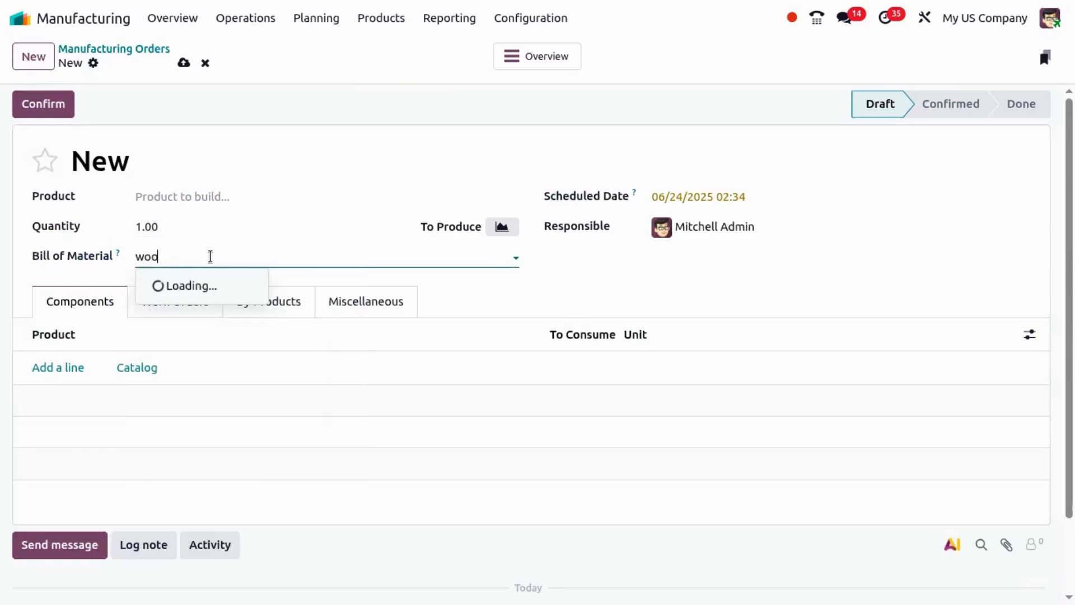
pyautogui.click(213, 285)
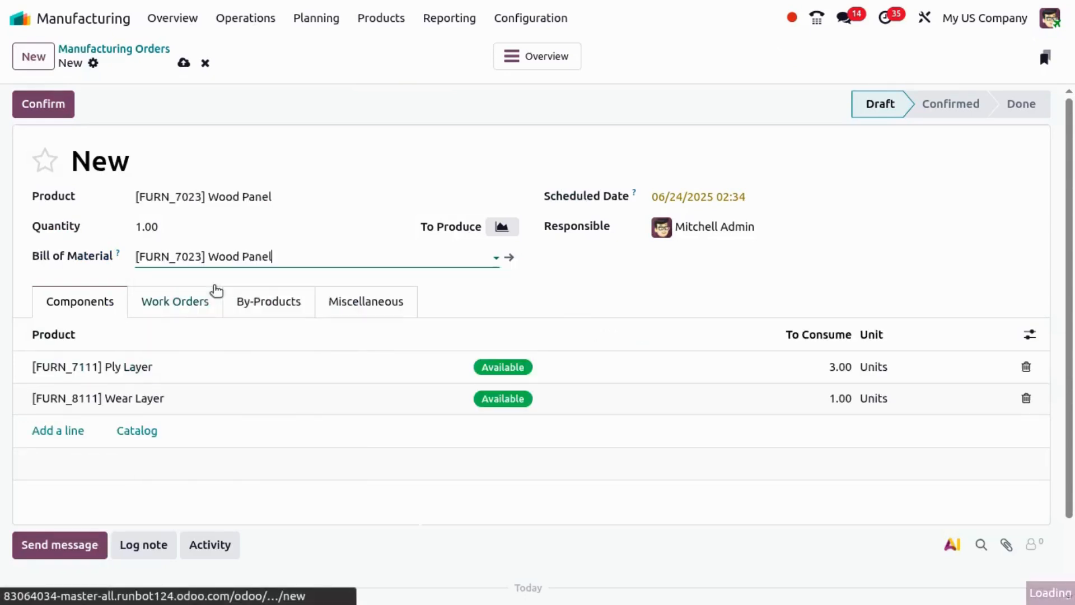
pyautogui.click(184, 62)
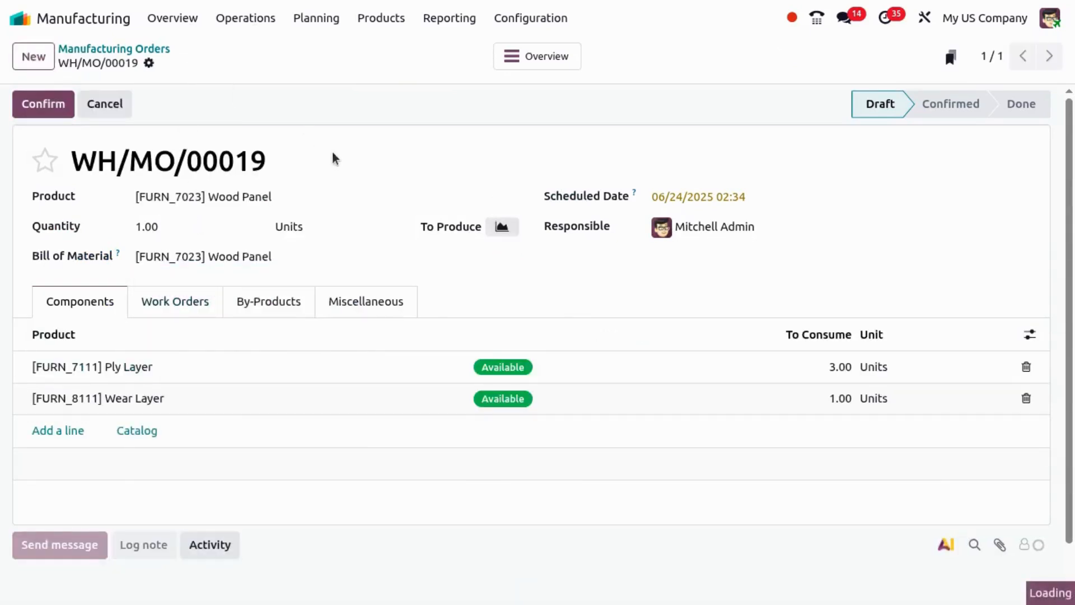
# Review the saved order's work orders, then confirm and start the manufacturing order
pyautogui.click(188, 302)
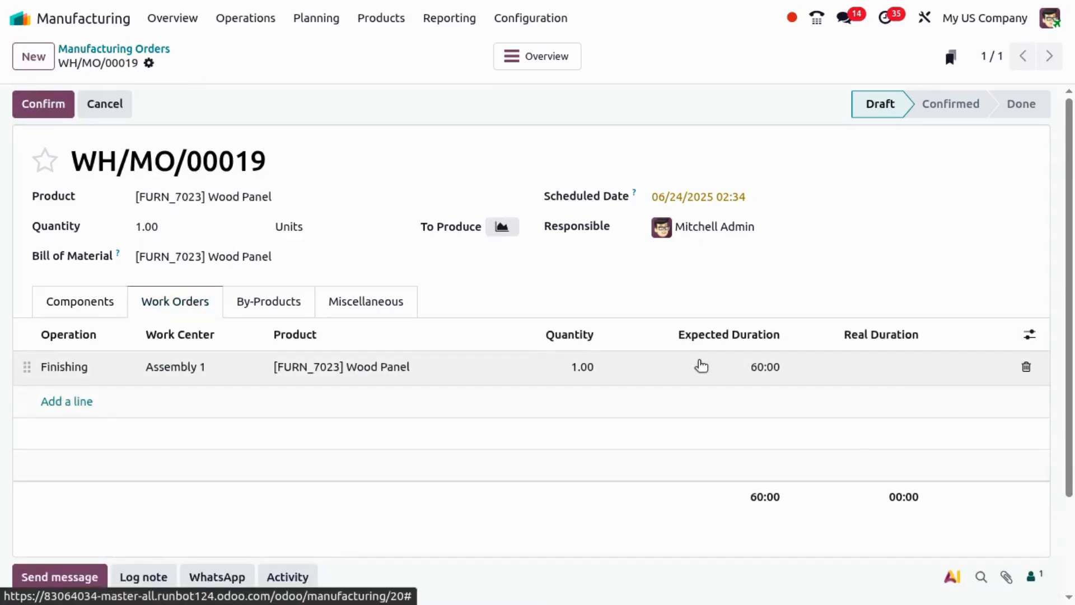
pyautogui.click(47, 115)
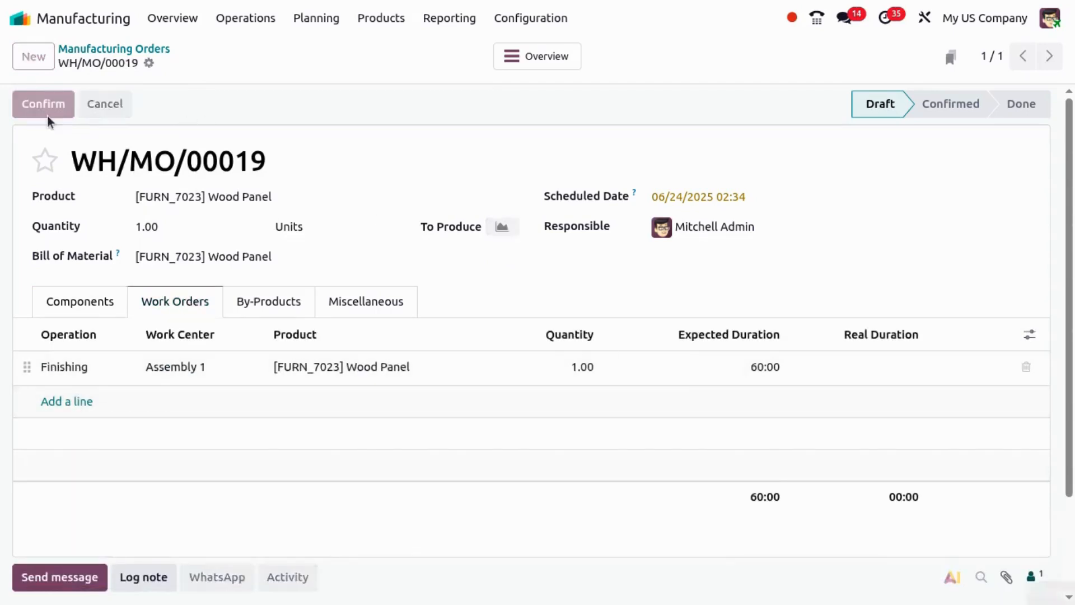
pyautogui.click(102, 112)
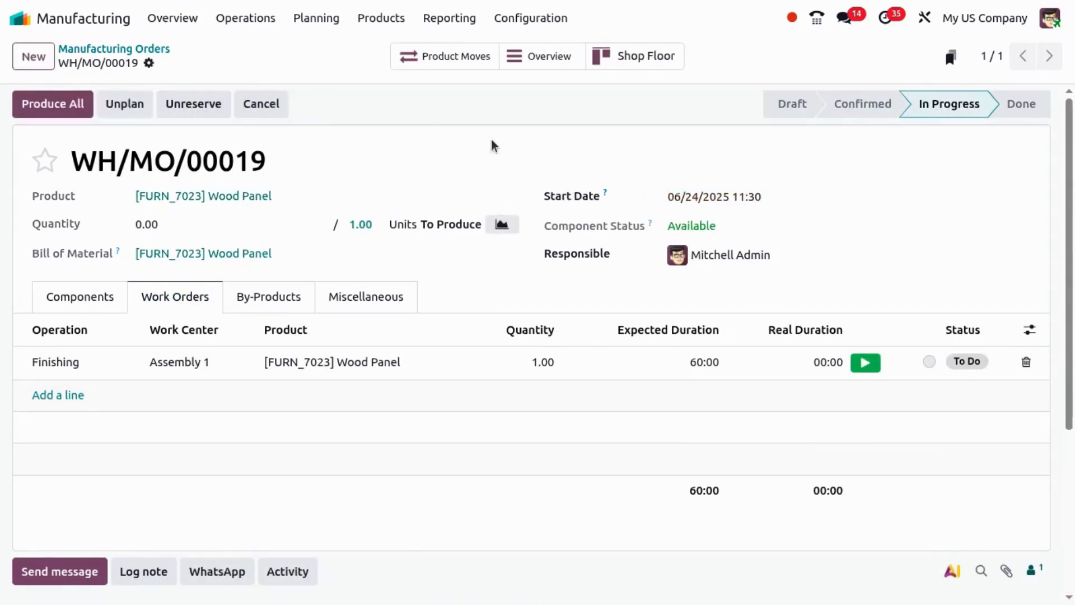
# Start the Finishing work order at Assembly 1 on the Shop Floor, stop its timer and close the production
pyautogui.click(629, 63)
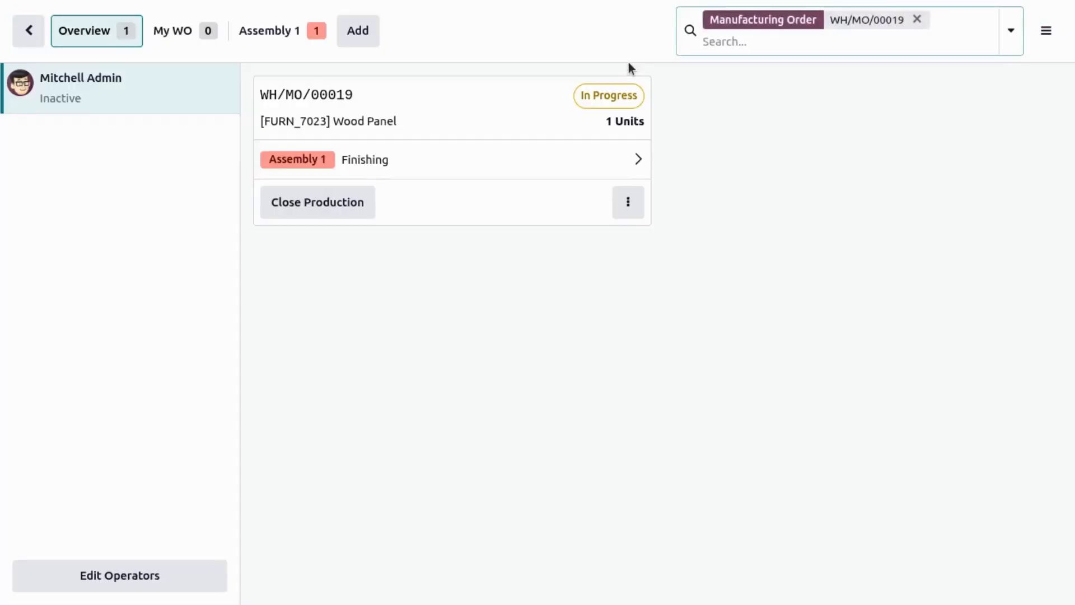
pyautogui.click(284, 35)
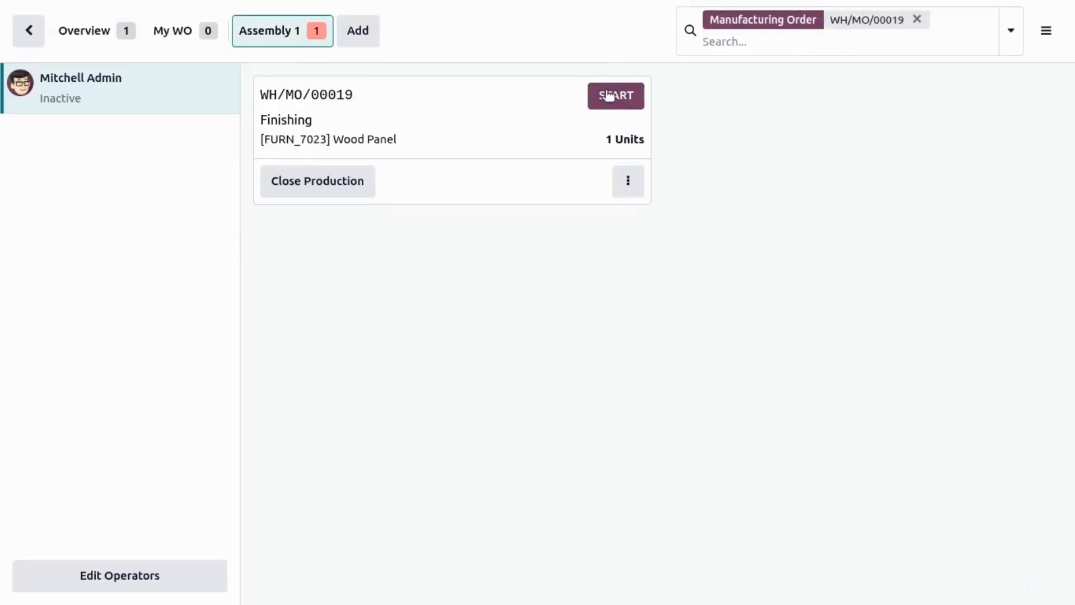
pyautogui.click(608, 95)
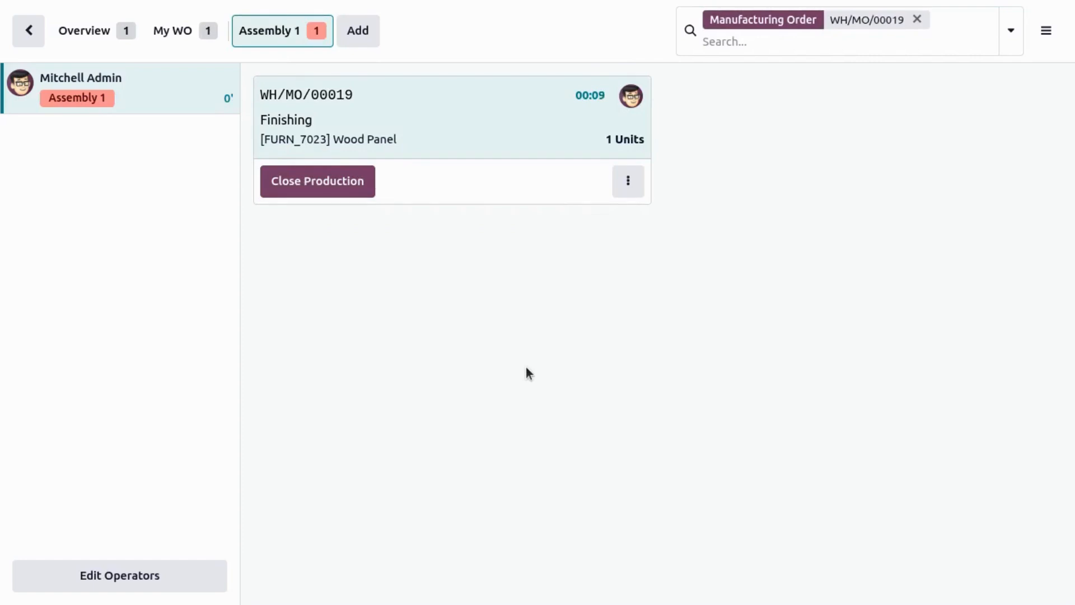
pyautogui.click(515, 116)
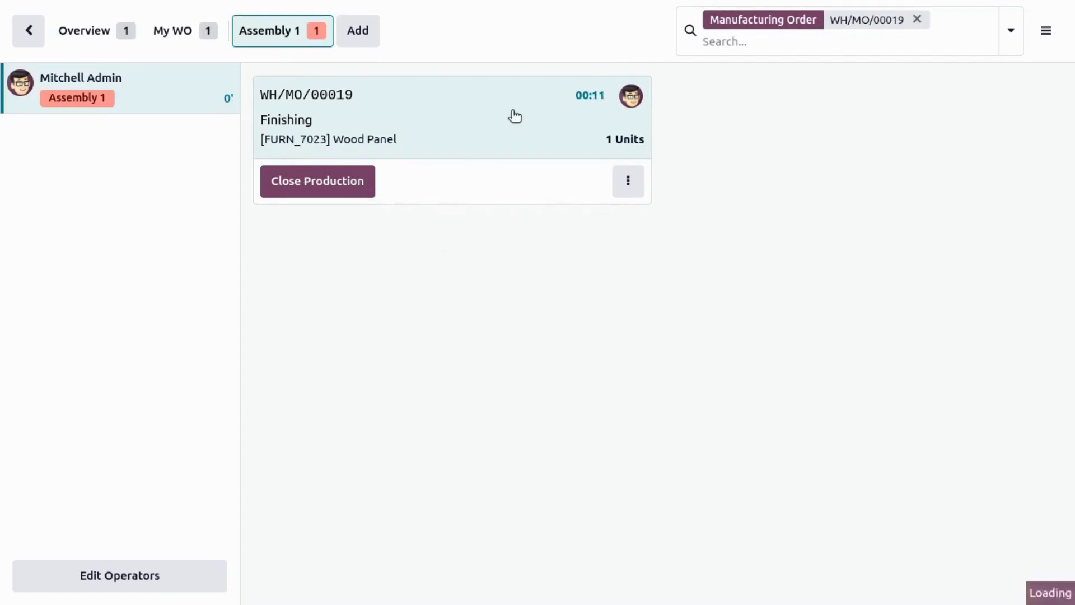
pyautogui.click(335, 184)
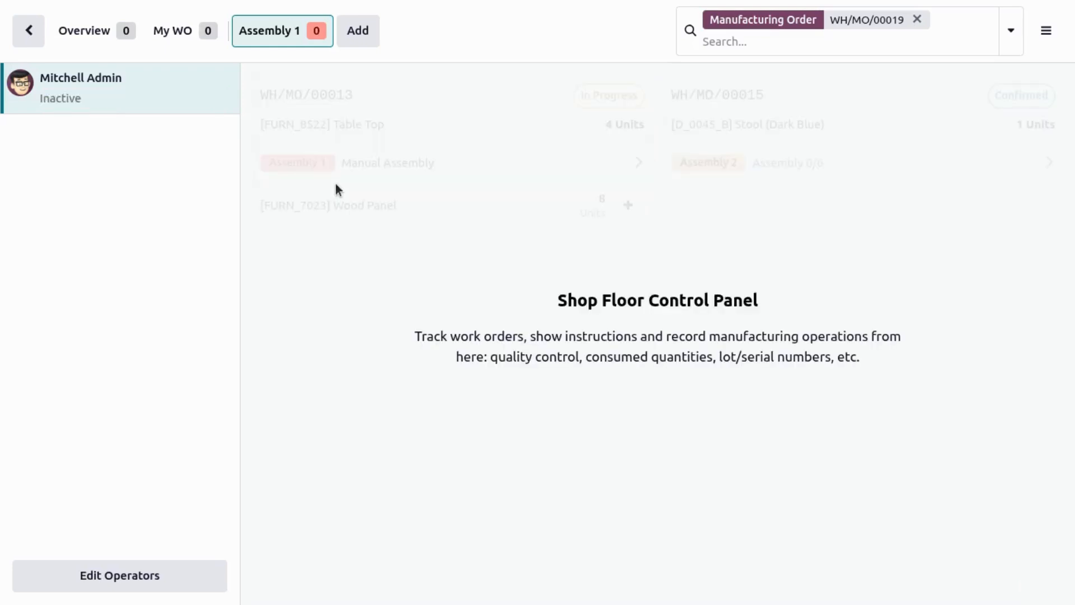
# Return to the completed manufacturing order and examine its overview for the Assembly 1 and estimated employee costs of Finishing
pyautogui.click(28, 34)
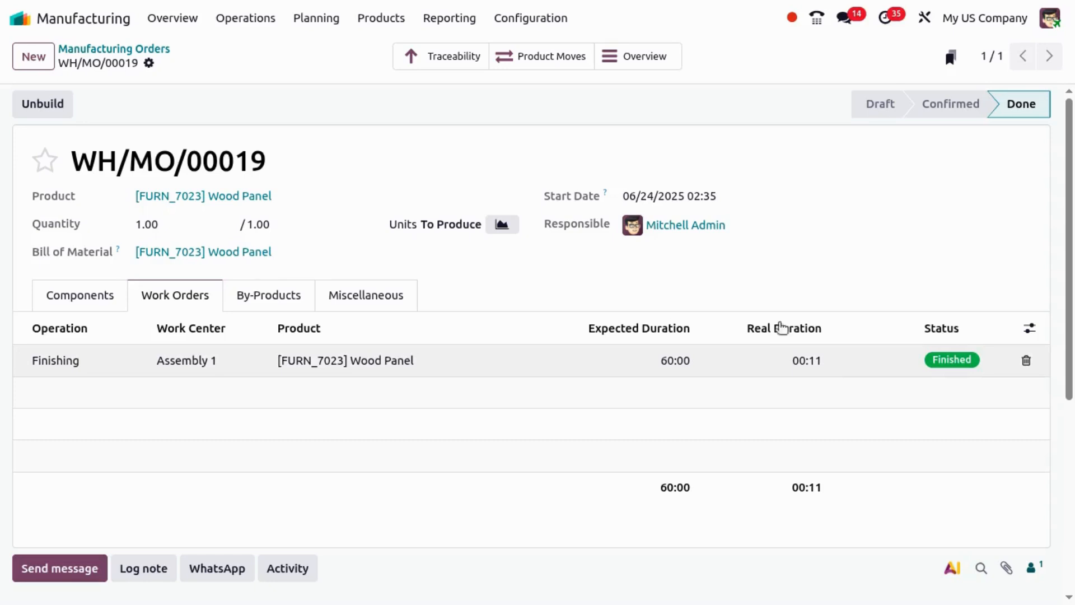
pyautogui.click(627, 56)
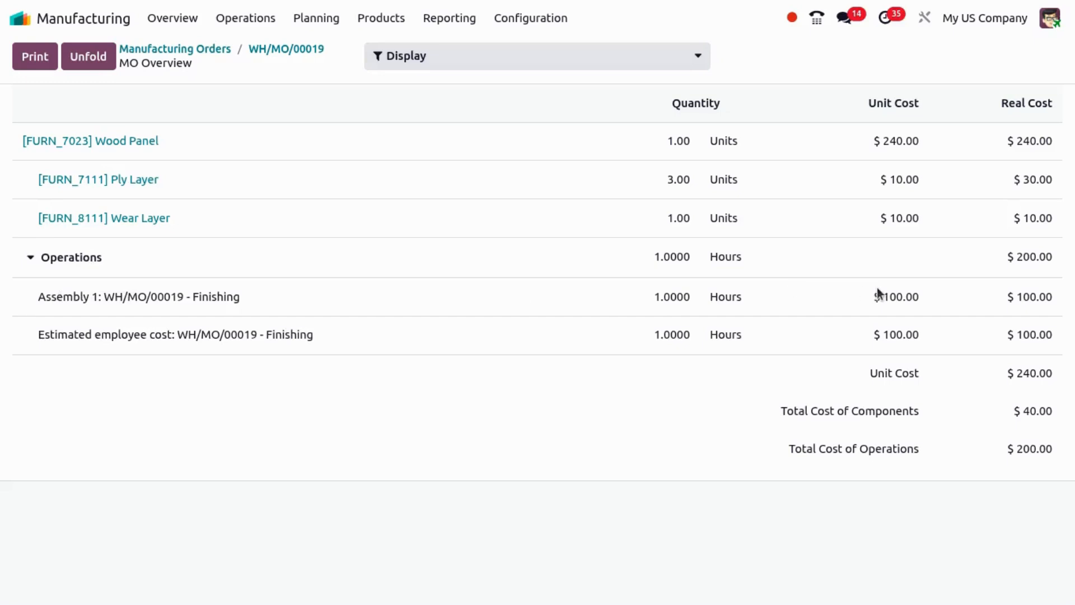
pyautogui.doubleClick(1037, 298)
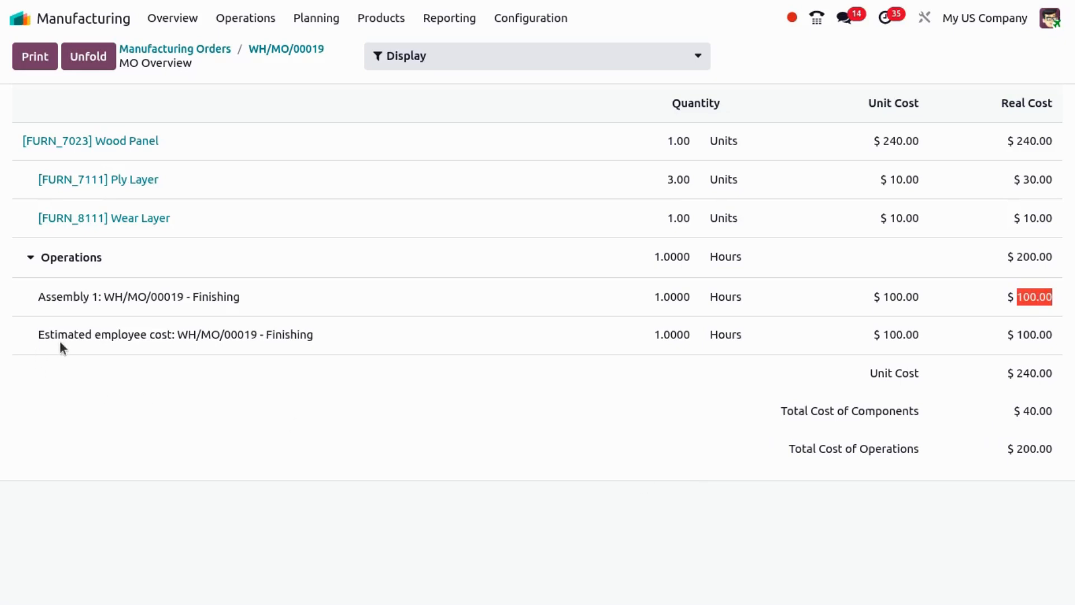
pyautogui.doubleClick(116, 335)
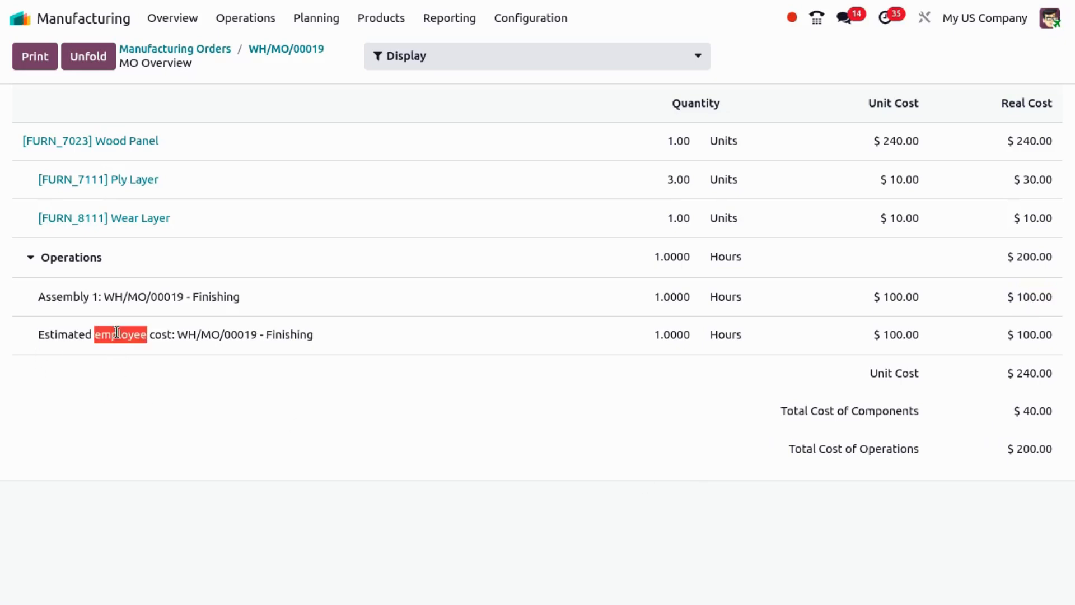
pyautogui.doubleClick(58, 336)
pyautogui.moveTo(58, 338); pyautogui.dragTo(170, 336)
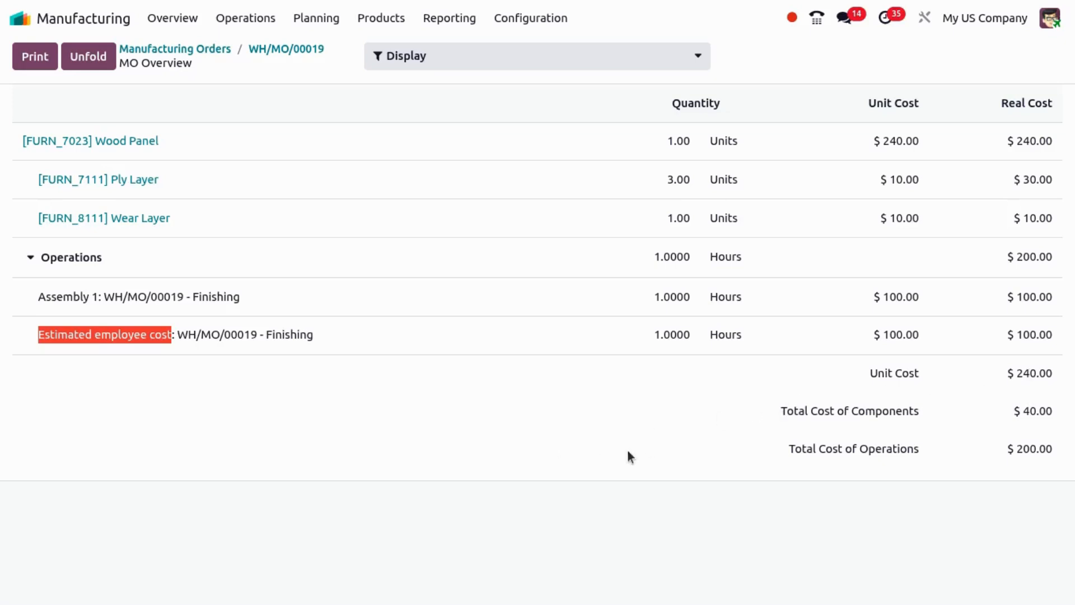
# List all manufacturing orders without the To Do filter, widen the Reference column and sort by reference in descending order
pyautogui.click(212, 51)
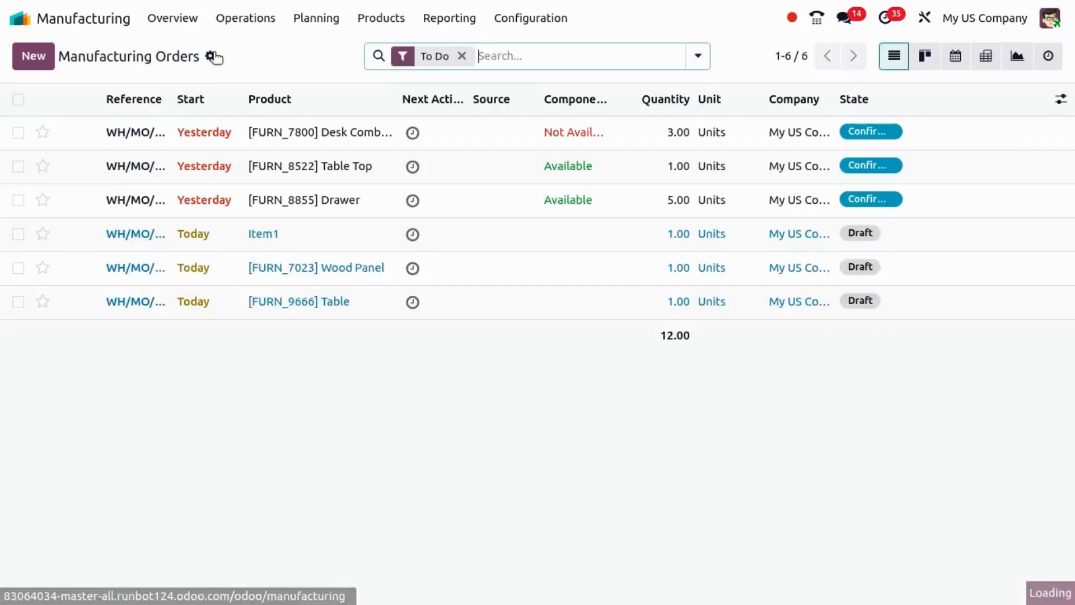
pyautogui.click(460, 56)
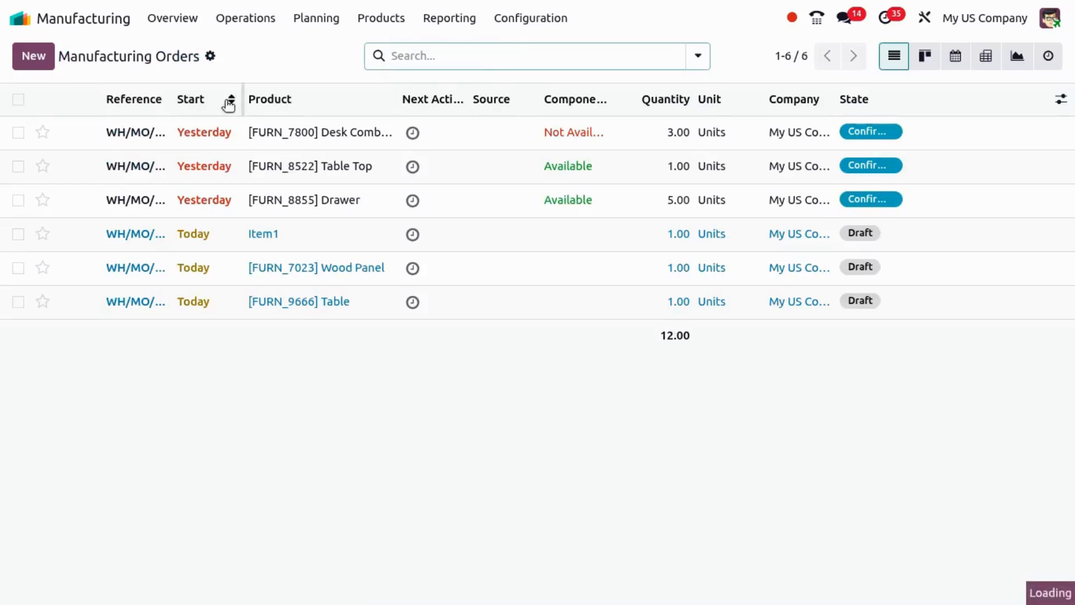
pyautogui.moveTo(170, 99); pyautogui.dragTo(288, 99)
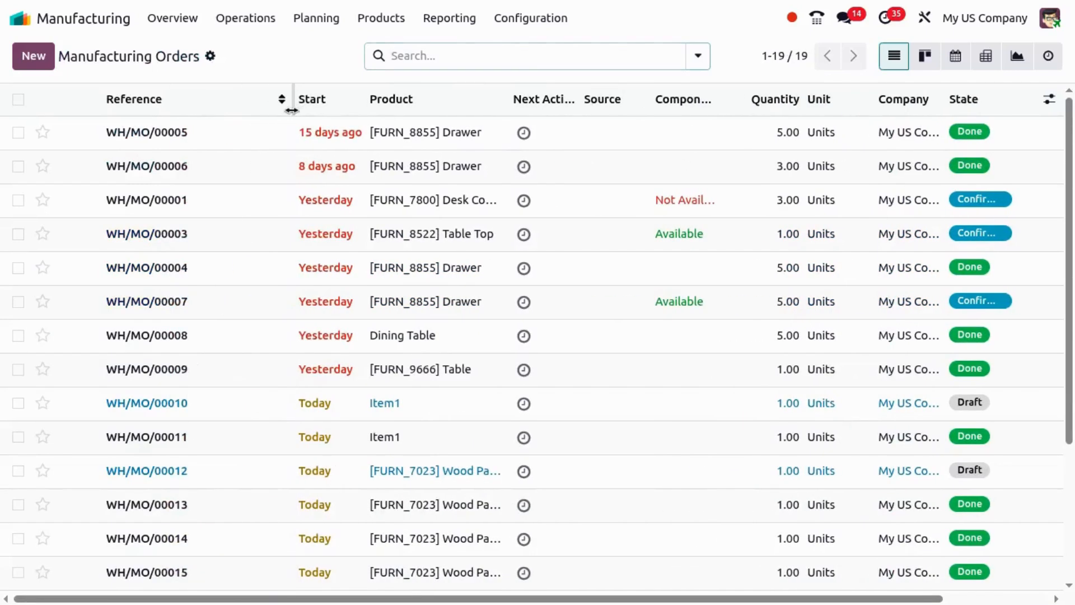
pyautogui.click(144, 105)
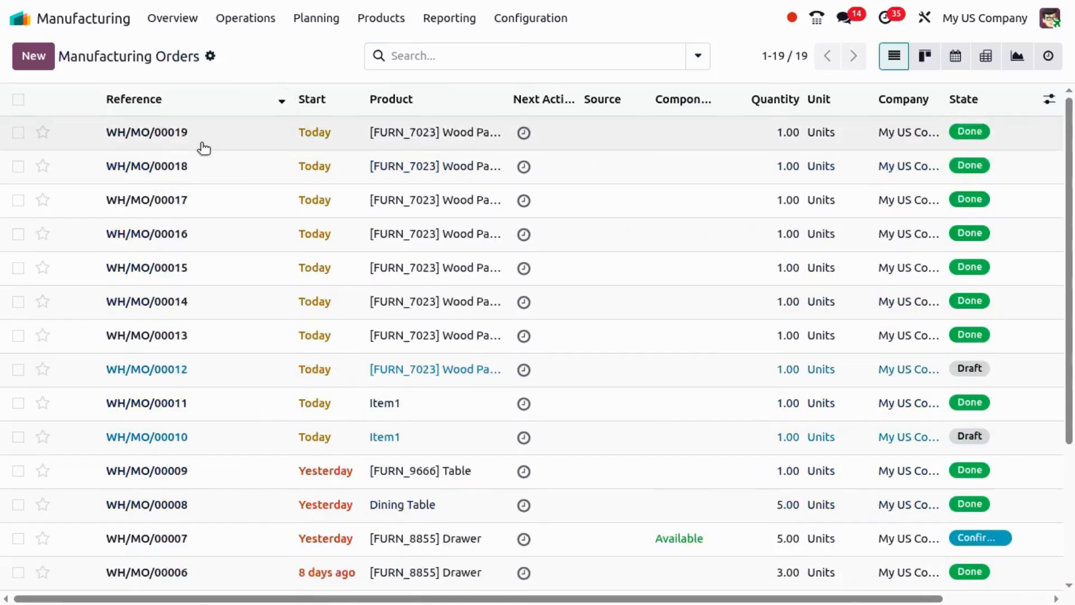
# Check the unit cost in the overview of the newest Wood Panel manufacturing order, based on estimated resources
pyautogui.click(203, 148)
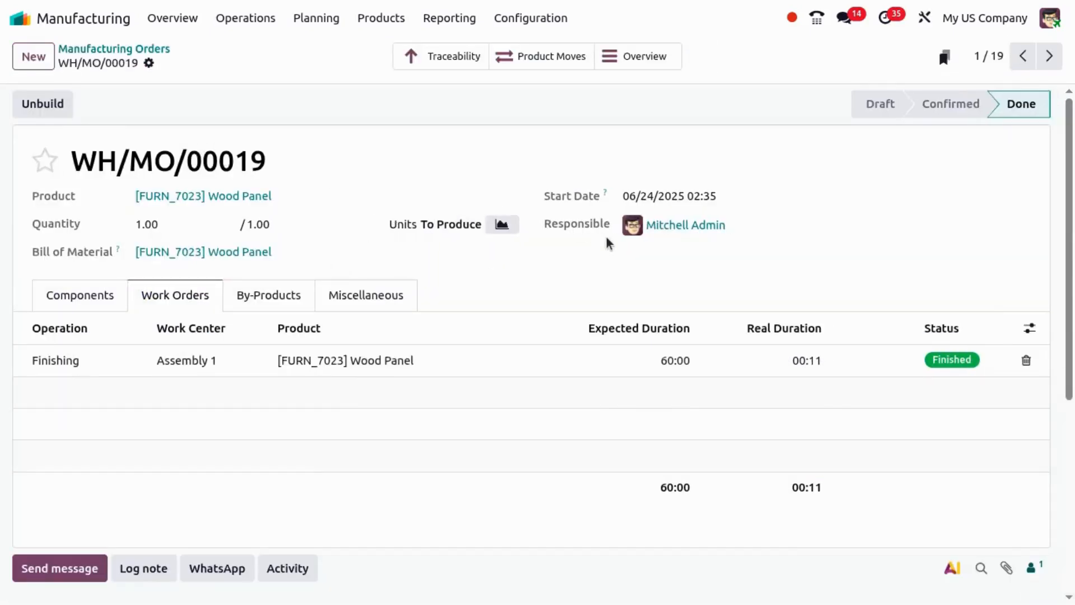
pyautogui.click(628, 61)
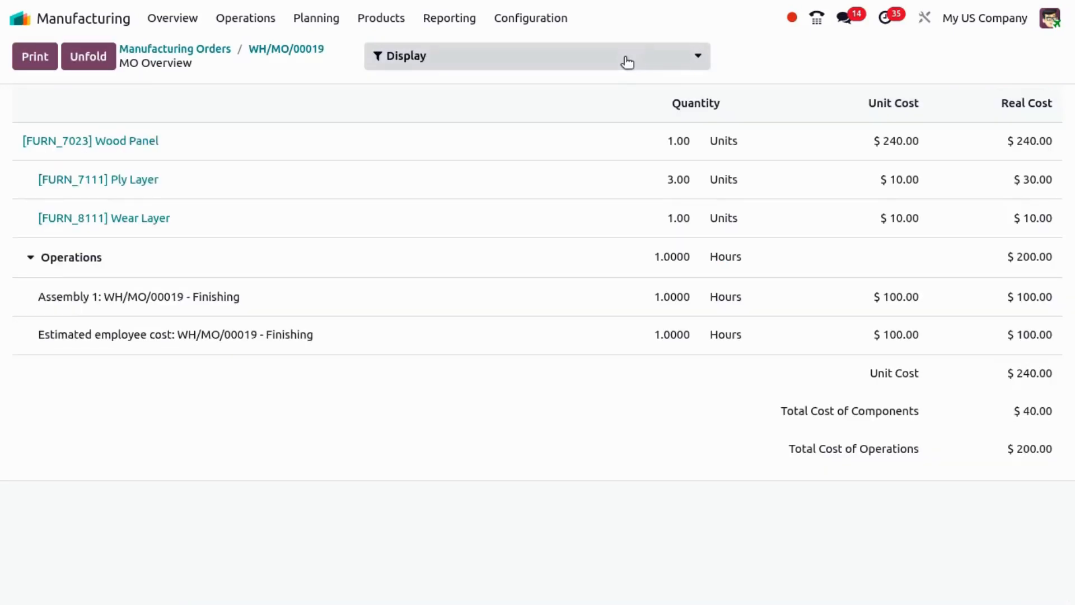
pyautogui.doubleClick(1027, 374)
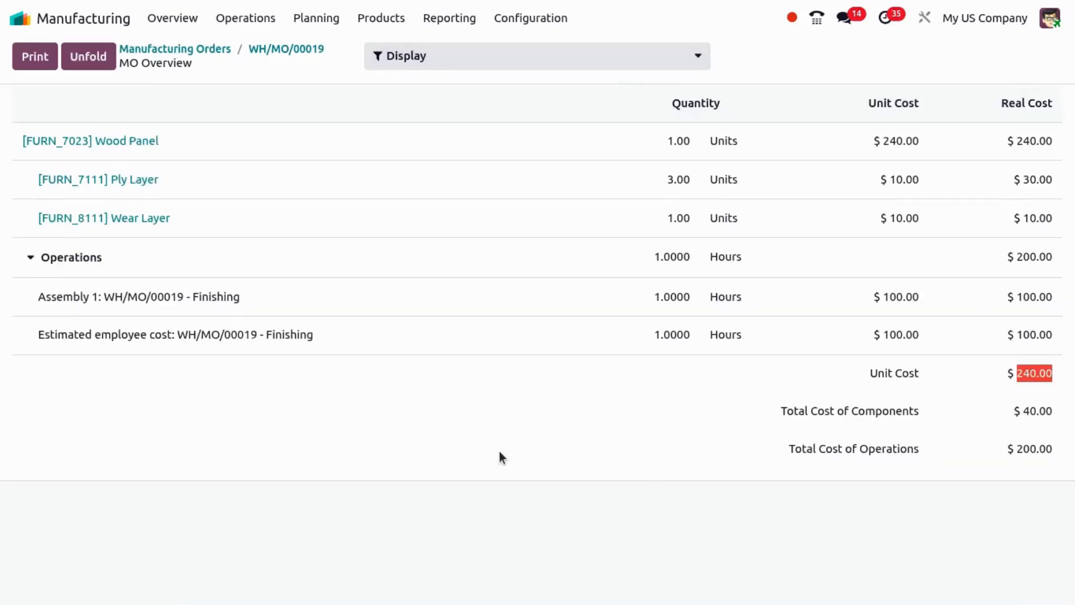
# Go to the preceding Wood Panel manufacturing order, based on actual resources, and check its overview's unit cost for comparison
pyautogui.click(305, 56)
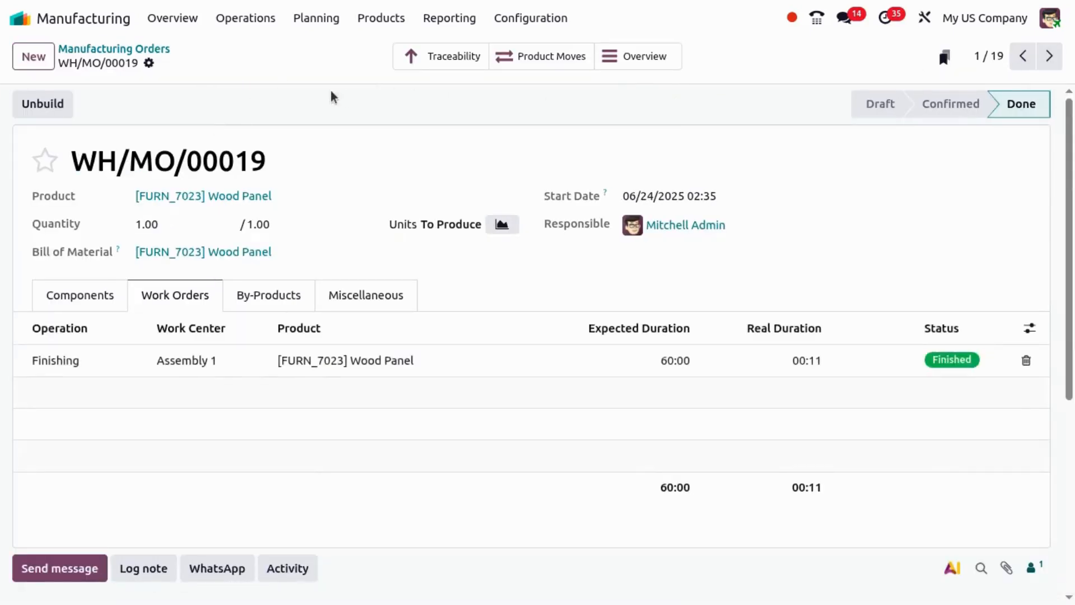
pyautogui.click(1049, 56)
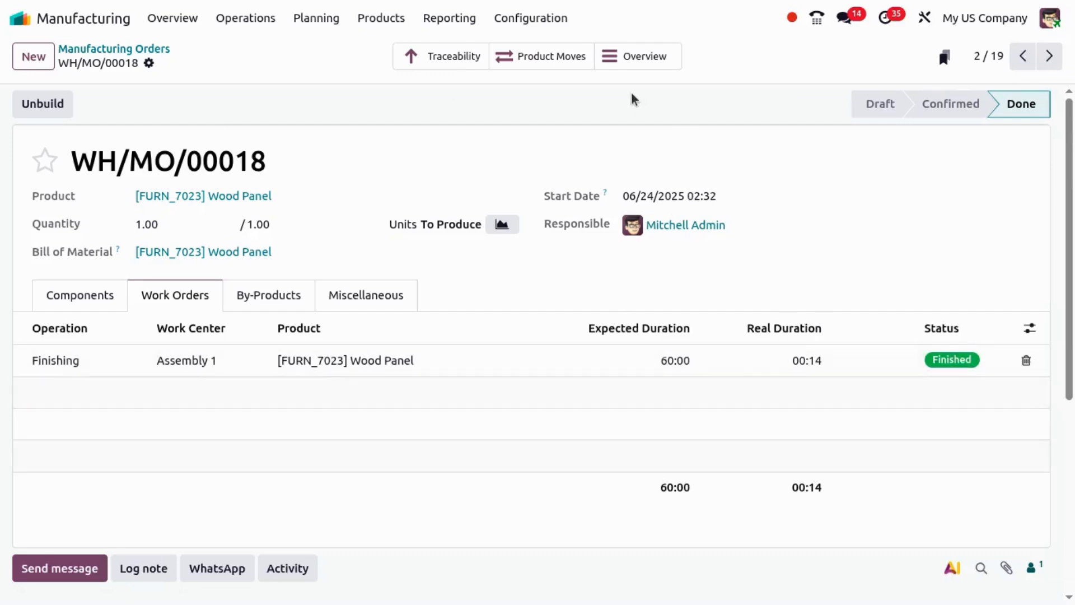
pyautogui.click(641, 56)
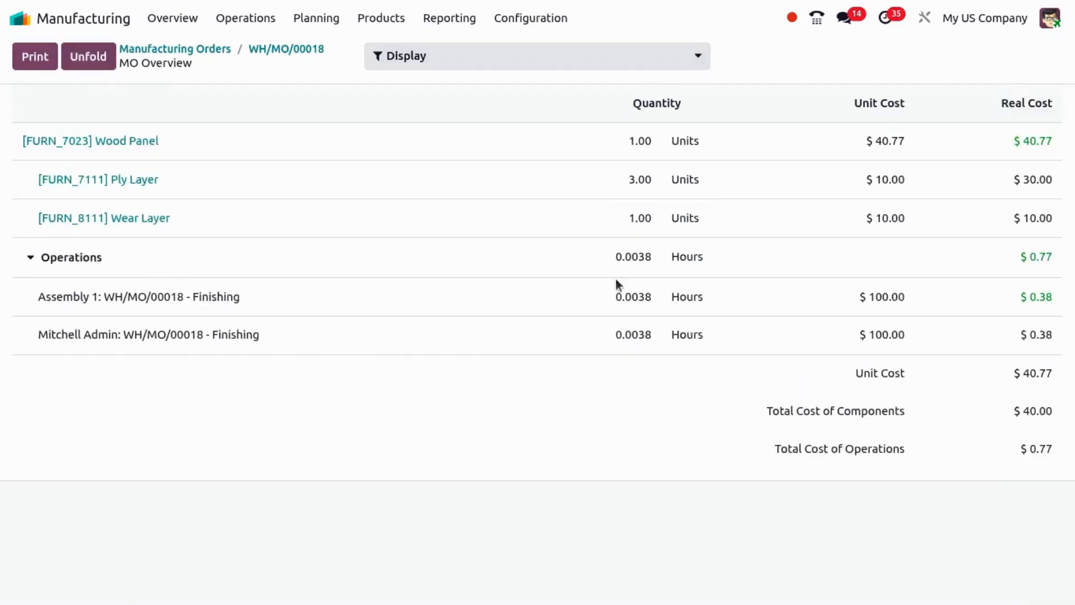
pyautogui.doubleClick(1037, 374)
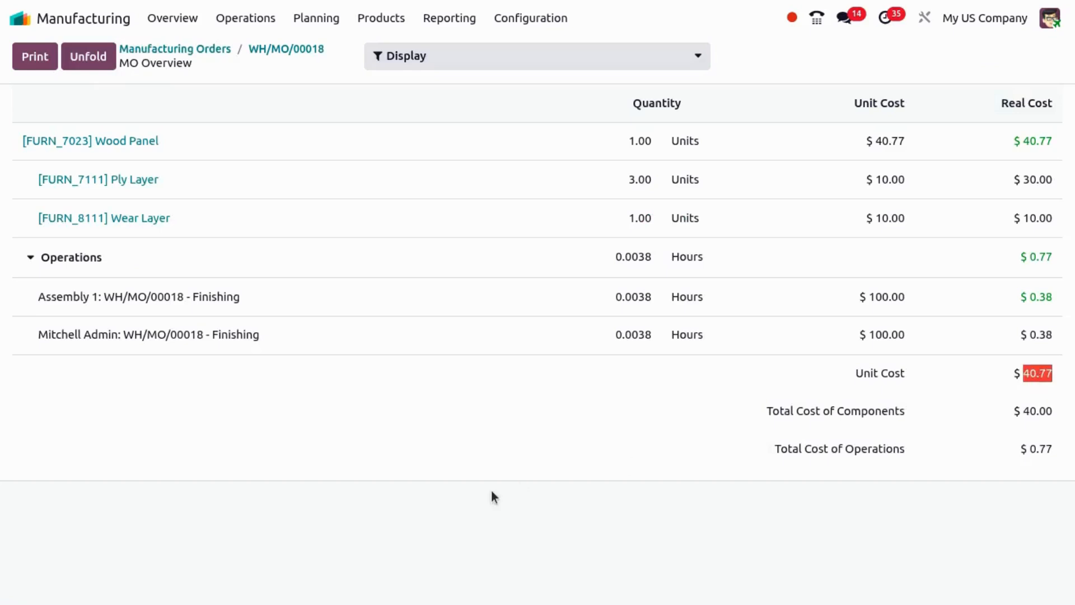